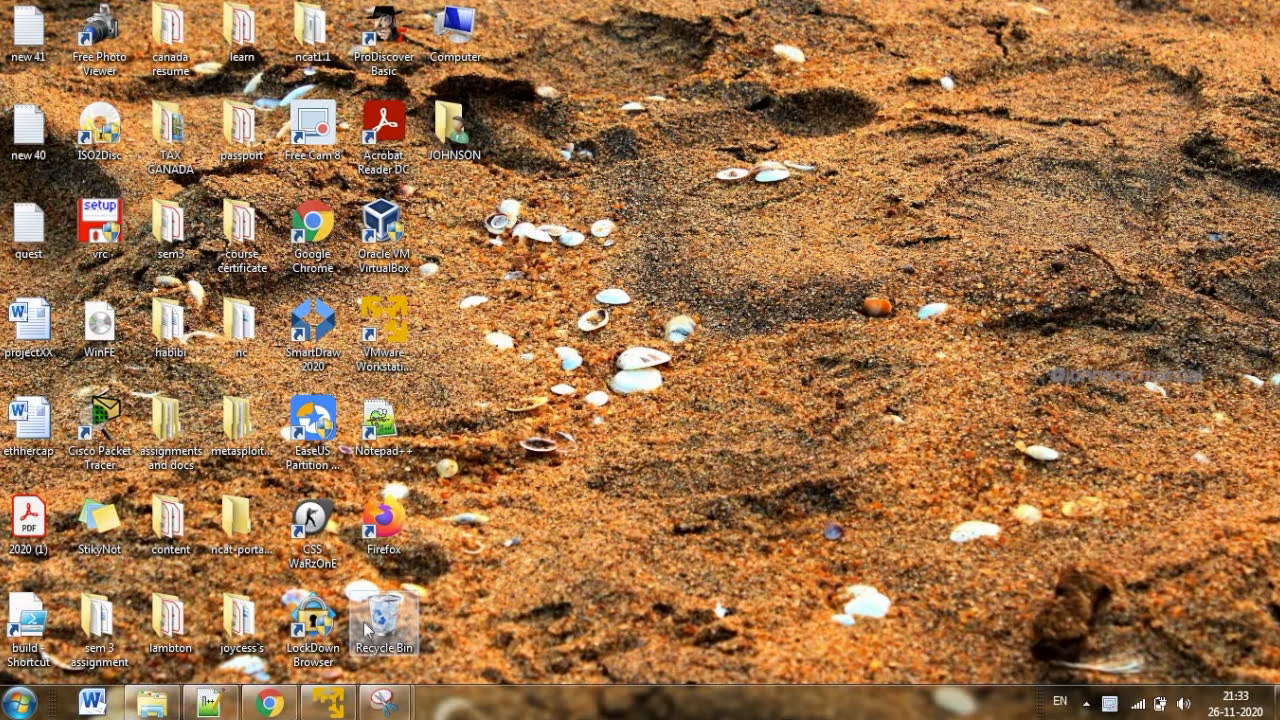
Switch to Chrome and view the Easter Egg challenge entry in the Pwning OWASP Juice Shop guide
{"action": "left_click", "coordinate": [280, 703]}
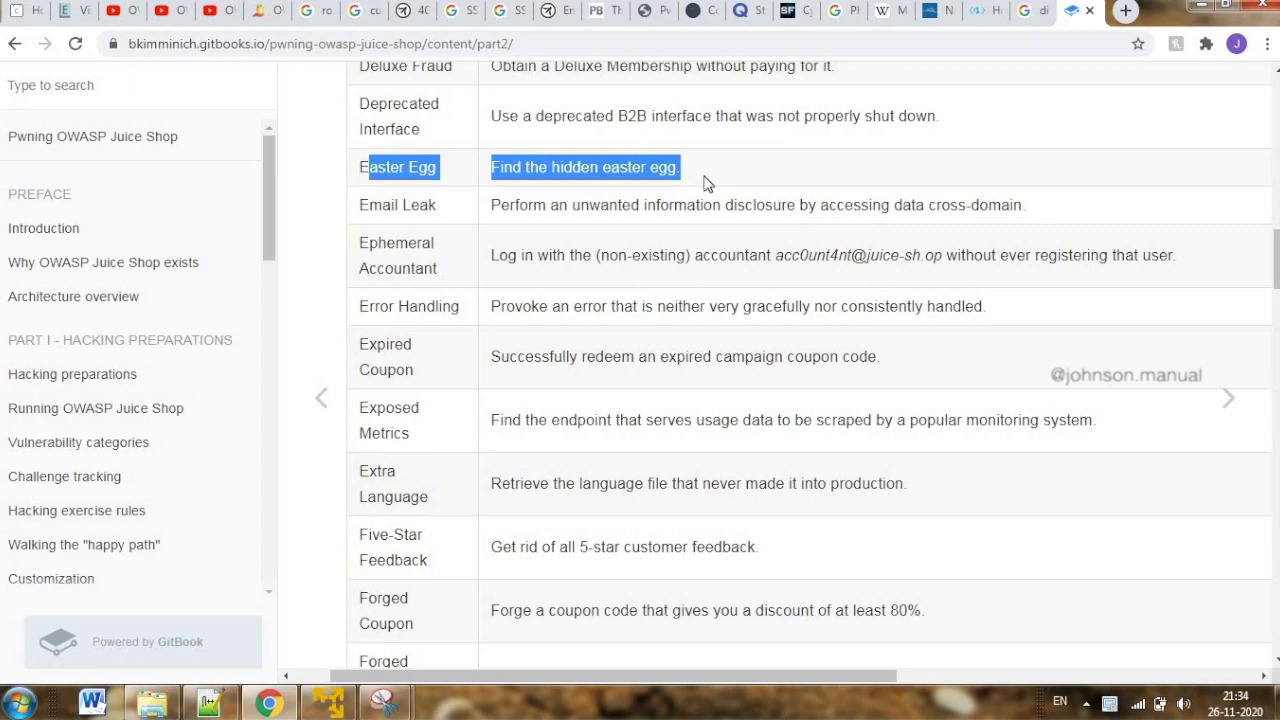
{"action": "left_click", "coordinate": [1201, 10]}
Switch to the Kali virtual machine and start the Juice Shop server from the juice-shop_9.3.1 folder with npm start
{"action": "left_click", "coordinate": [328, 703]}
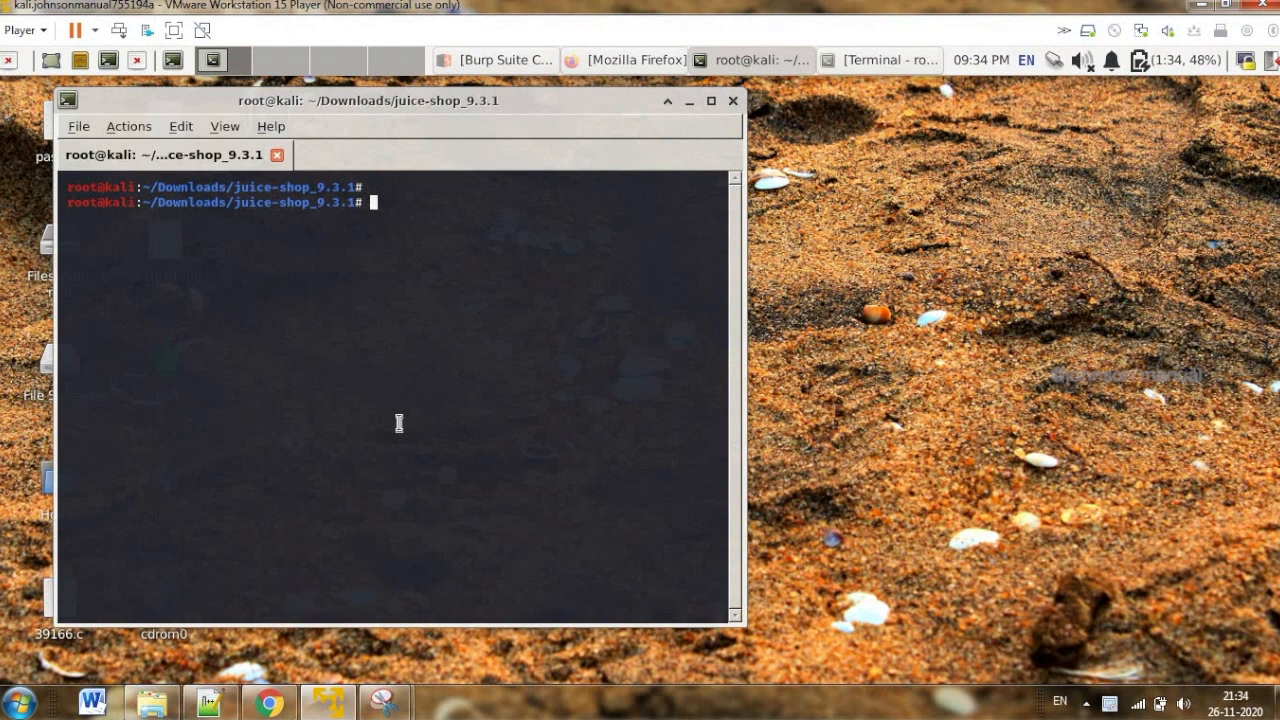
{"action": "type", "text": "npm start"}
{"action": "key", "text": "Return"}
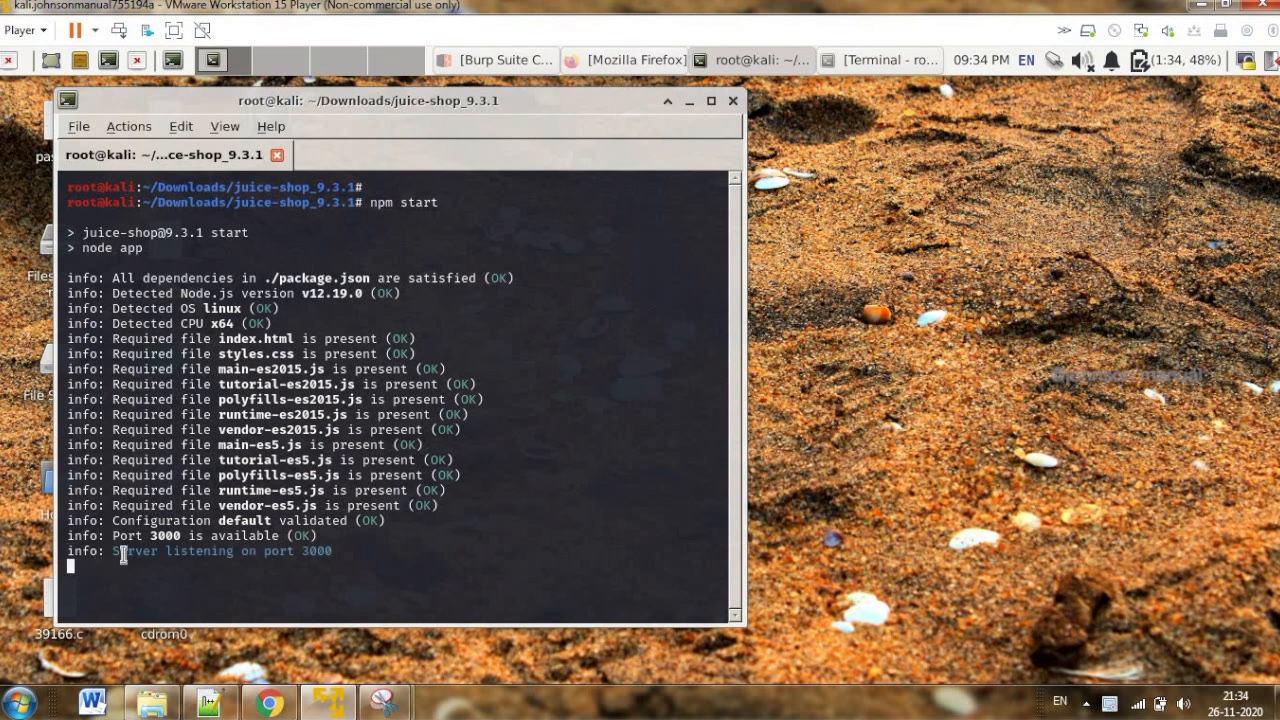
{"action": "left_click_drag", "start_coordinate": [112, 536], "coordinate": [355, 557]}
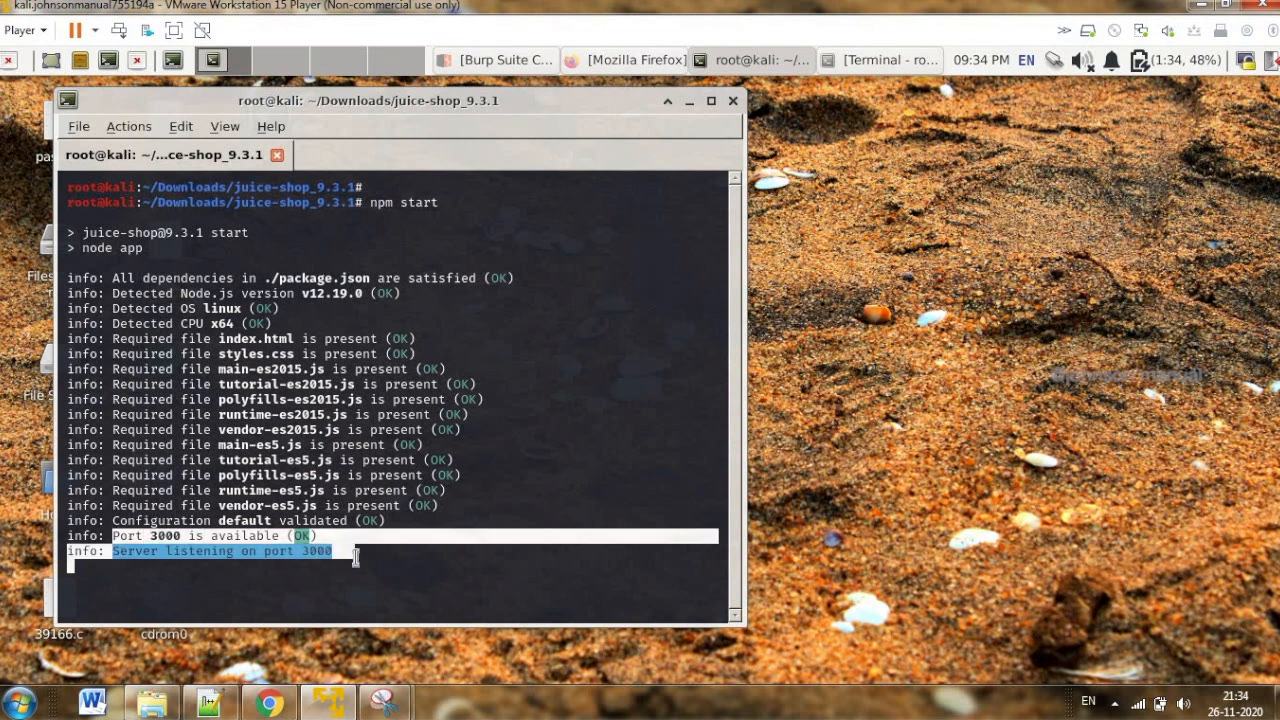
Switch to Firefox in the virtual machine and load the Juice Shop site at 192.168.201.128:3000
{"action": "left_click", "coordinate": [607, 68]}
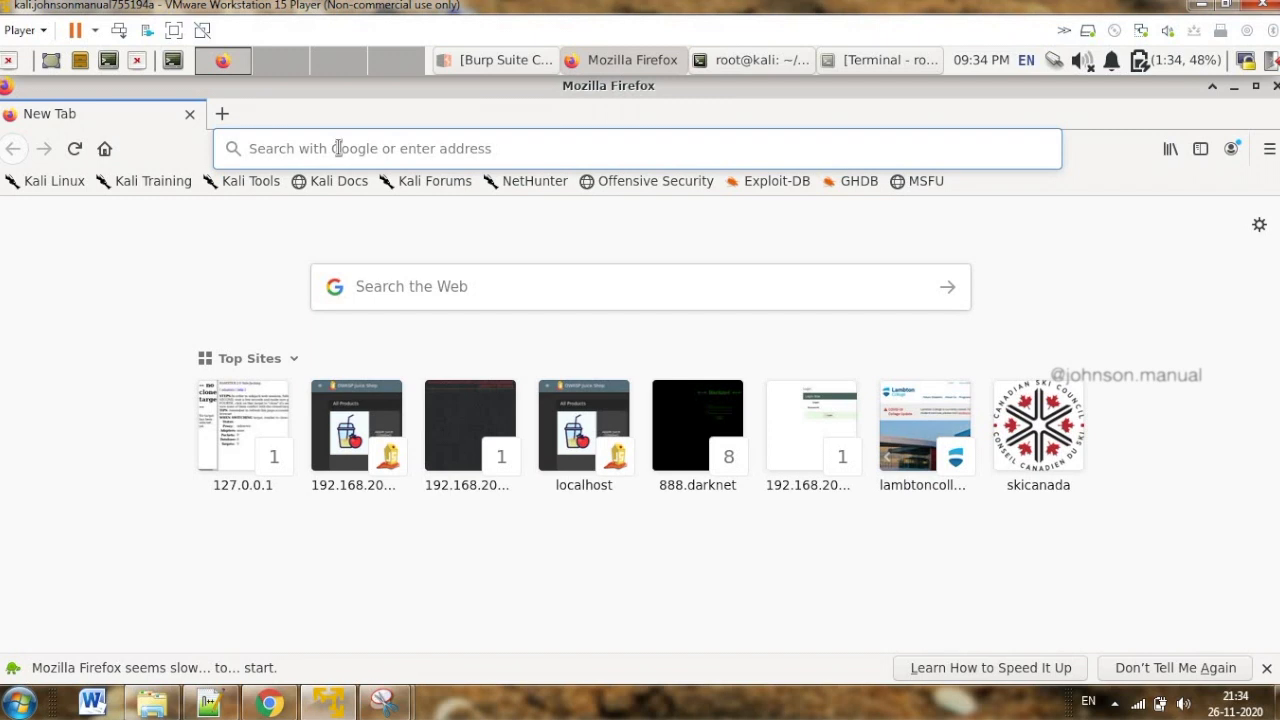
{"action": "type", "text": "192.168.201.128:3000/"}
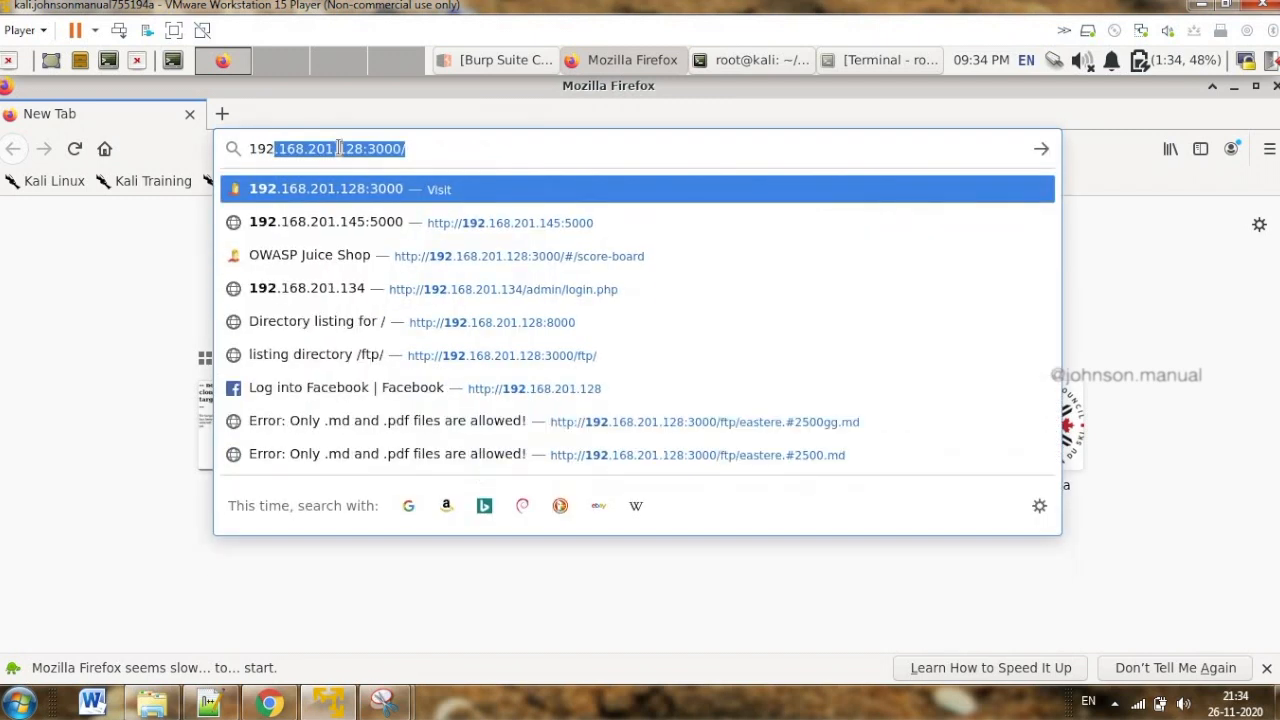
{"action": "key", "text": "Right"}
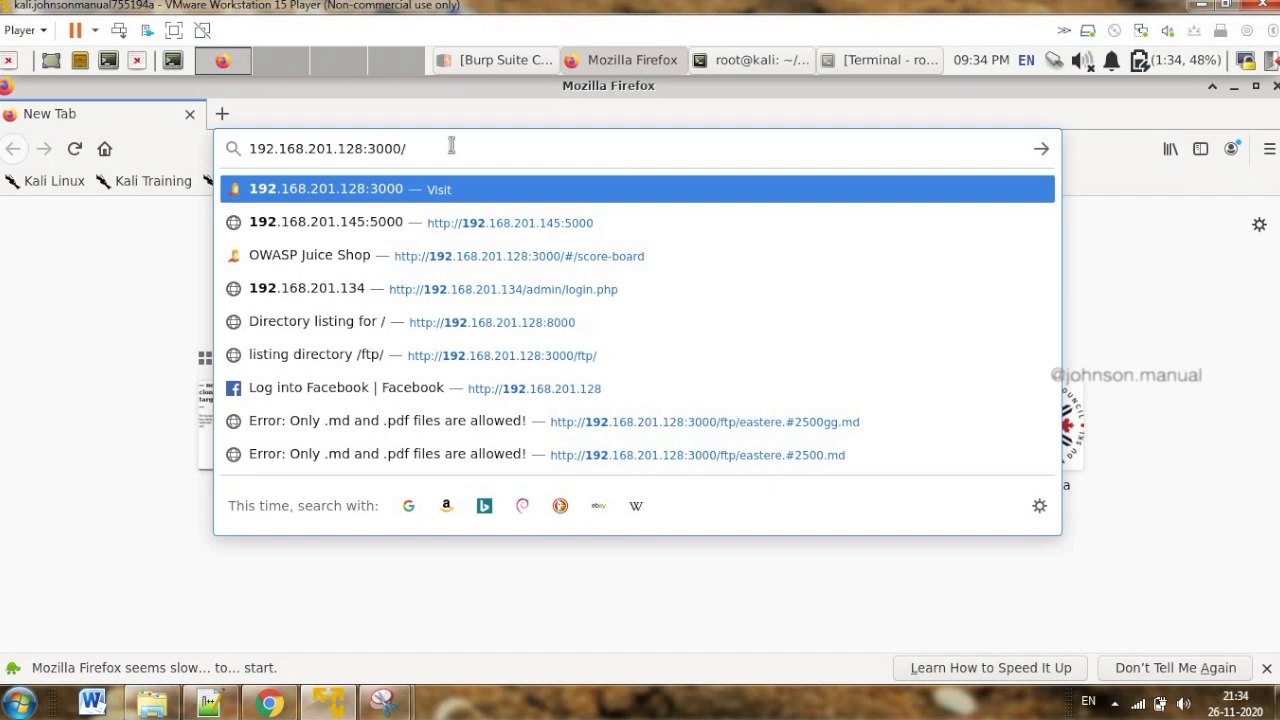
{"action": "key", "text": "Return"}
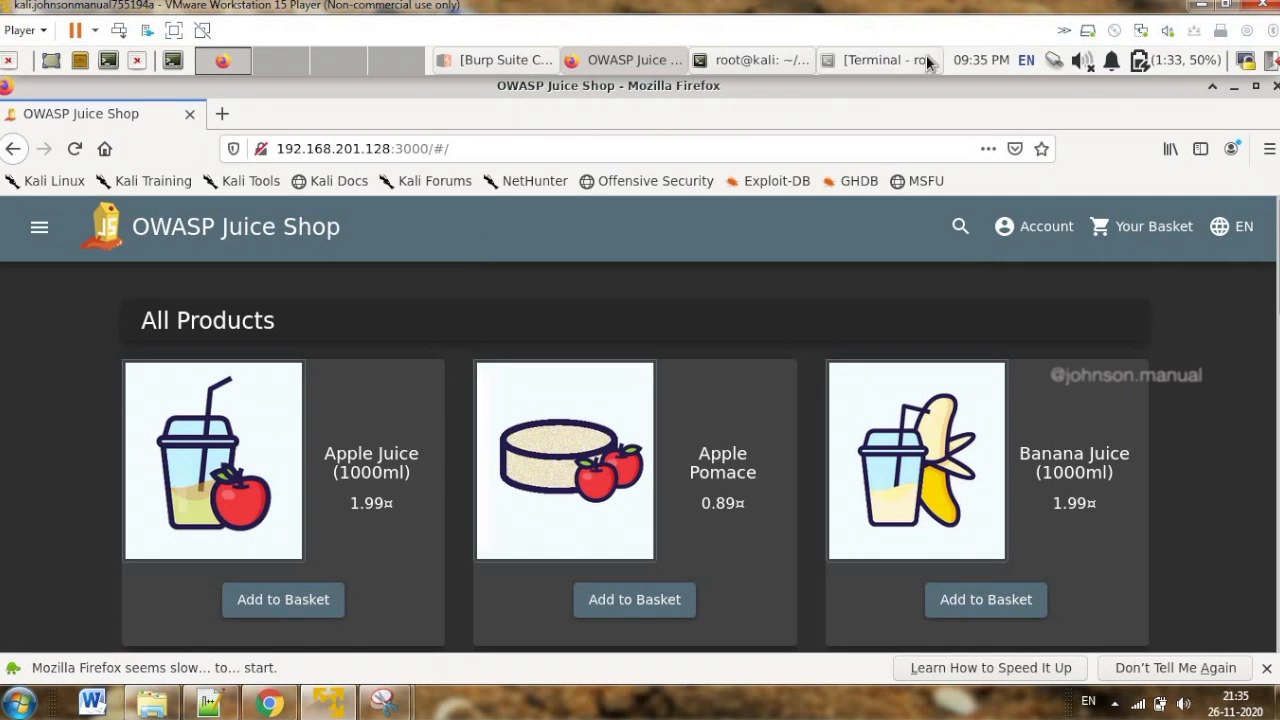
Launch DirBuster with the dirbuster command from the terminal session in the Downloads folder
{"action": "left_click", "coordinate": [886, 60]}
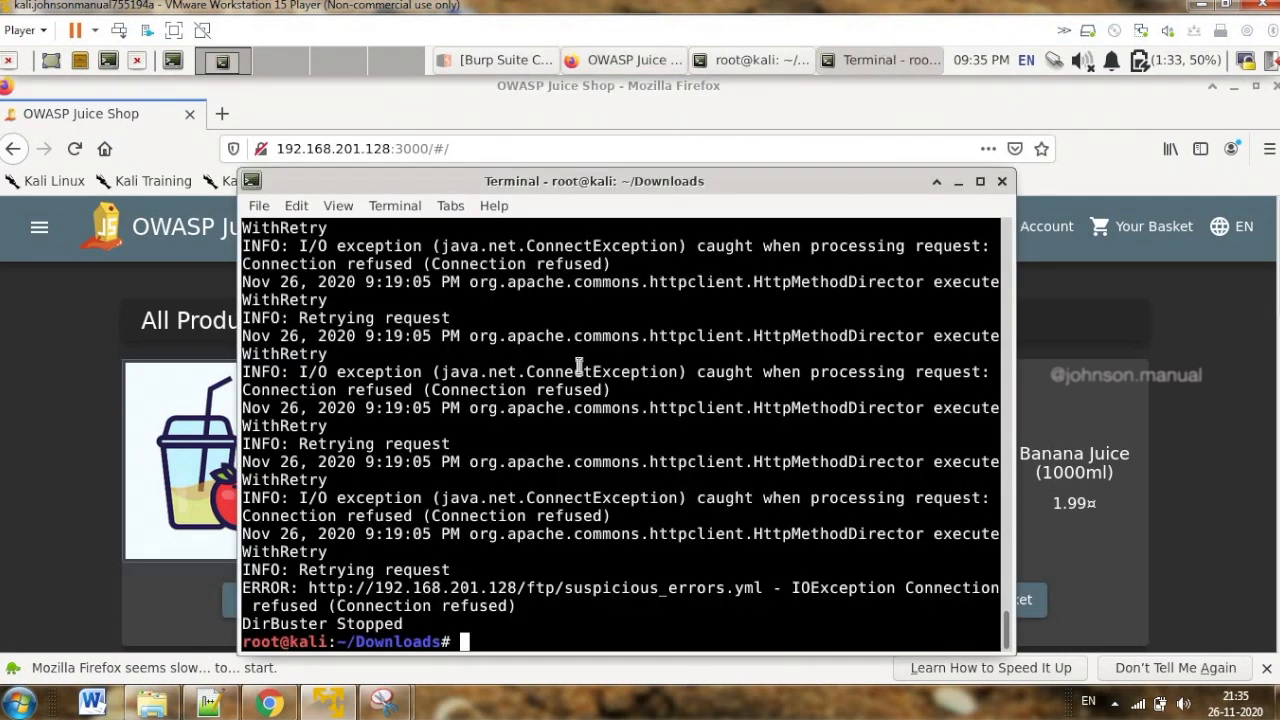
{"action": "key", "text": "Return"}
{"action": "key", "text": "Return"}
{"action": "key", "text": "Return"}
{"action": "key", "text": "Return"}
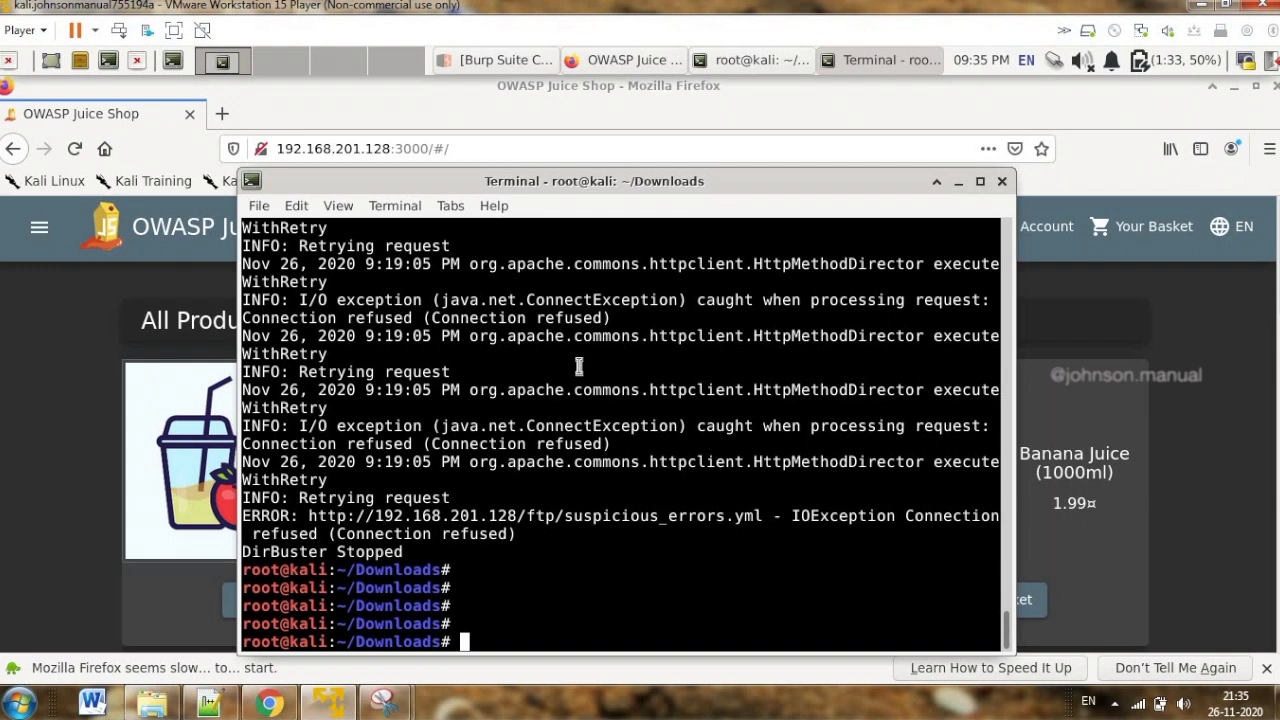
{"action": "type", "text": "dirbuster"}
{"action": "key", "text": "Return"}
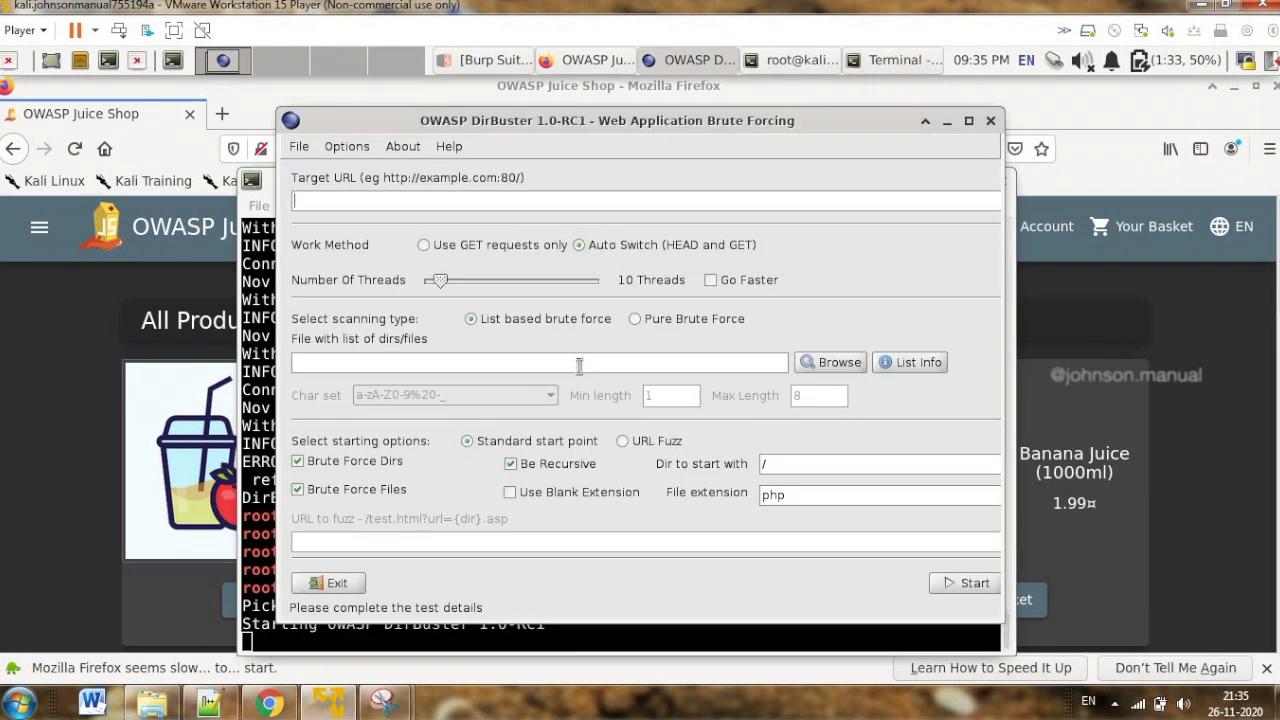
{"action": "left_click_drag", "start_coordinate": [853, 126], "coordinate": [848, 136]}
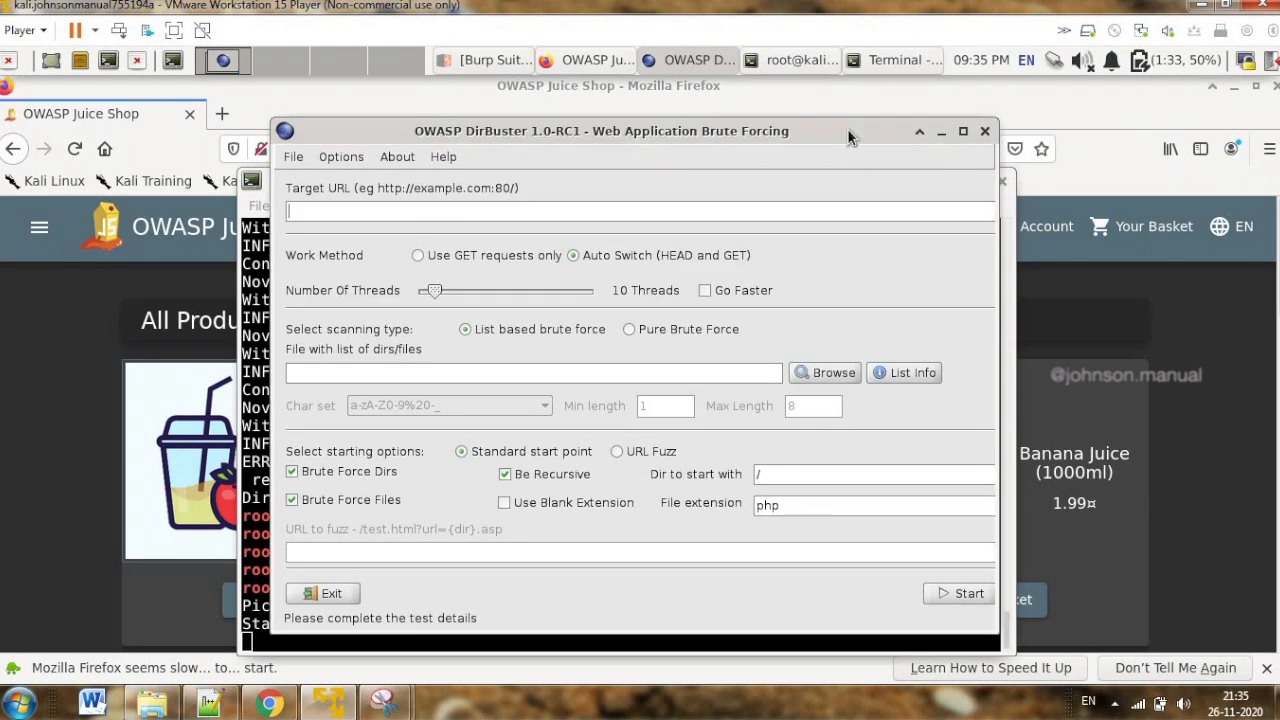
{"action": "left_click", "coordinate": [318, 212]}
{"action": "type", "text": "http://"}
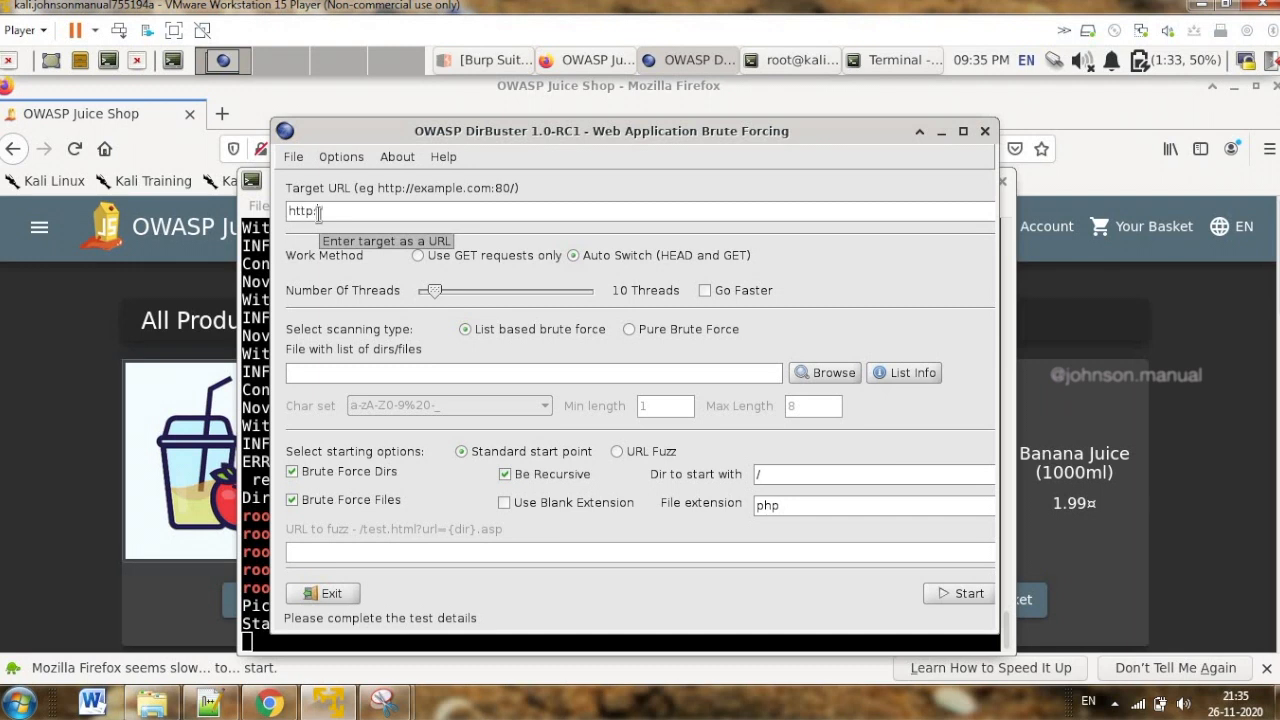
{"action": "type", "text": "192."}
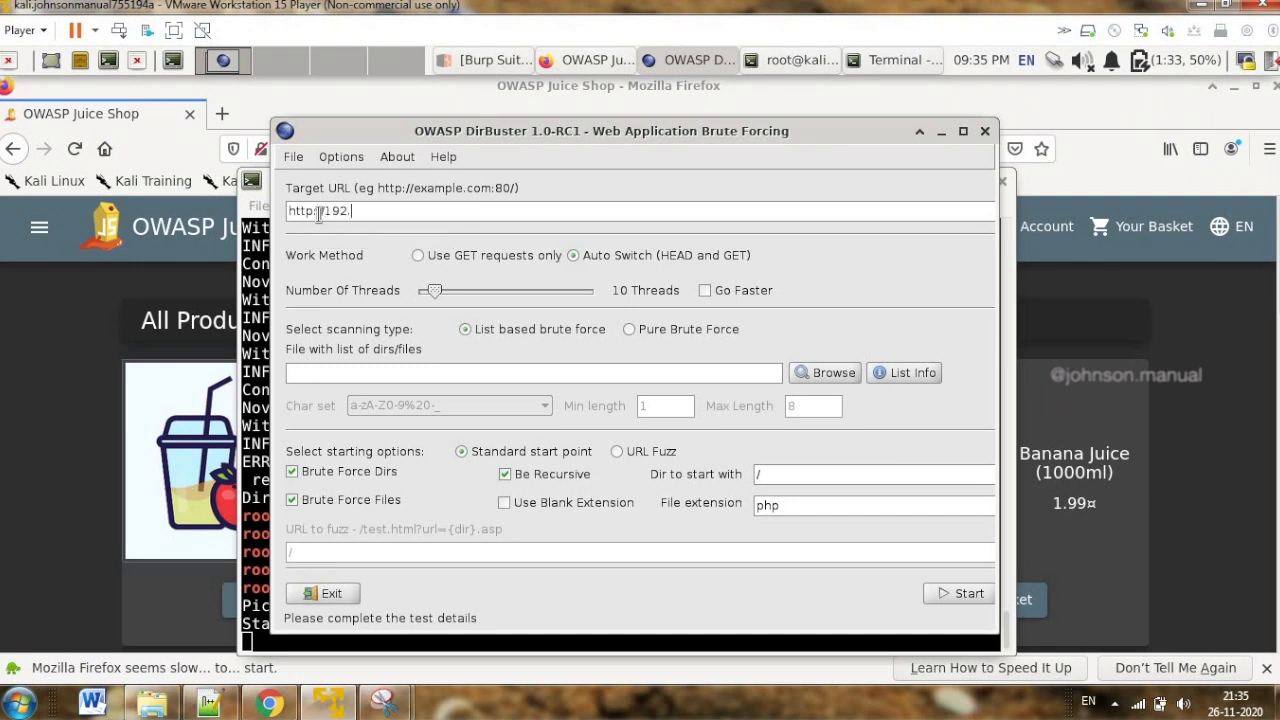
{"action": "type", "text": "168.201.128:3000"}
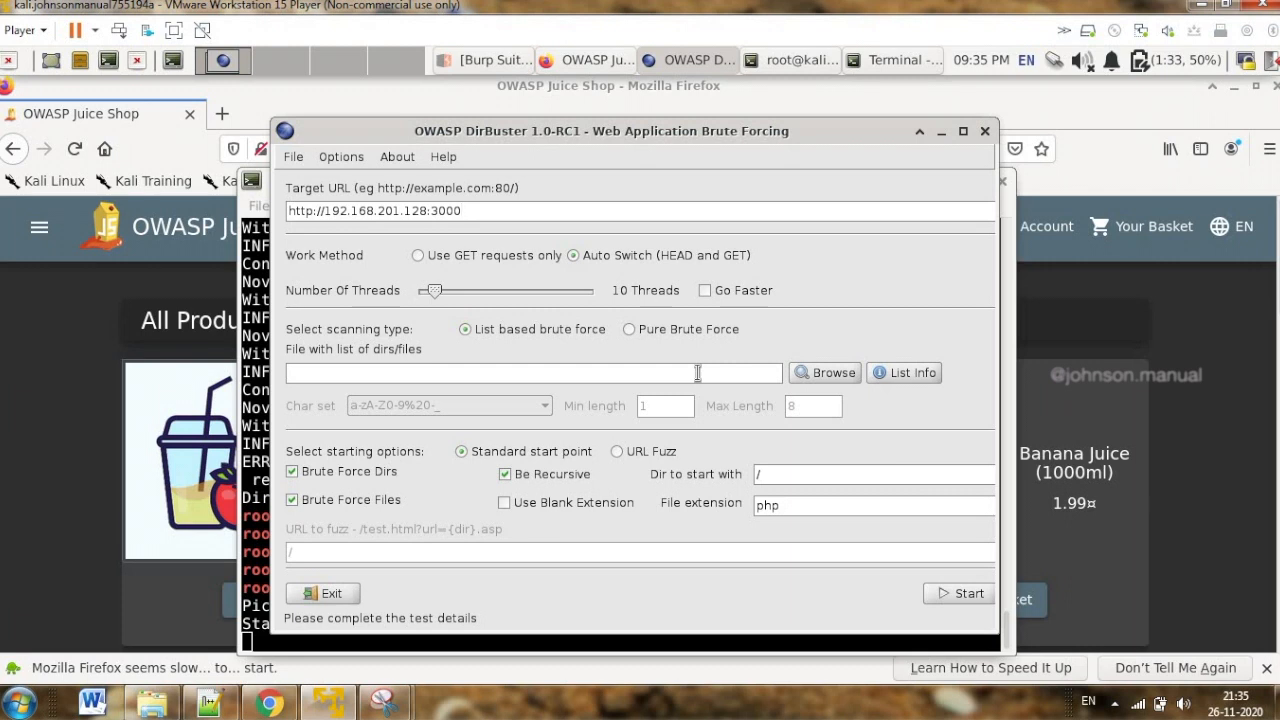
Choose filelist.txt from the Downloads folder as the list of directories and files for the brute force
{"action": "left_click", "coordinate": [826, 373]}
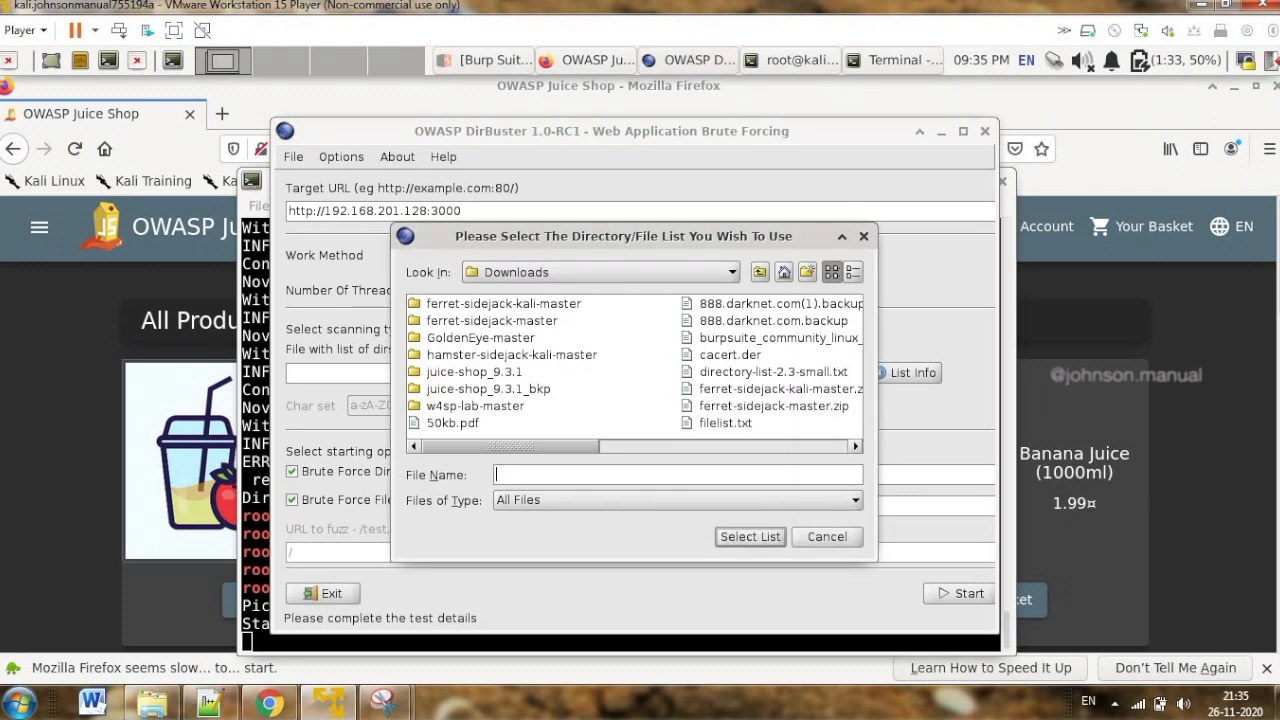
{"action": "left_click", "coordinate": [725, 421]}
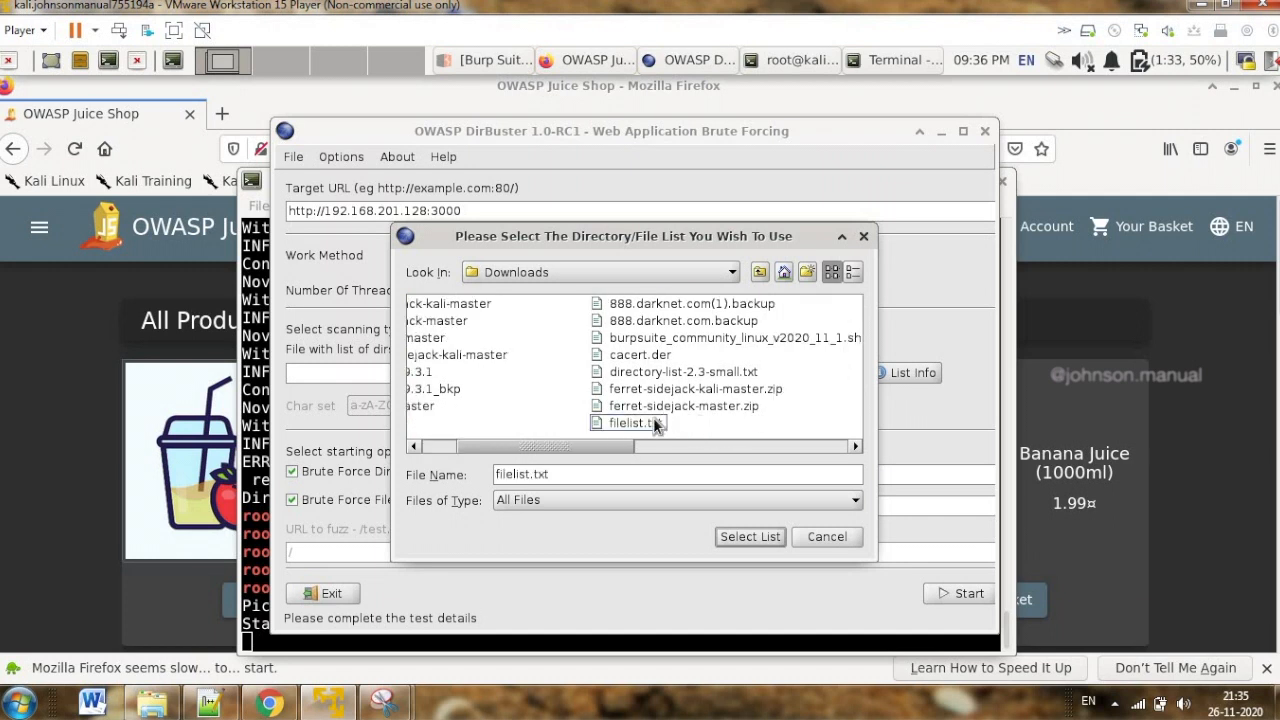
{"action": "left_click", "coordinate": [742, 535]}
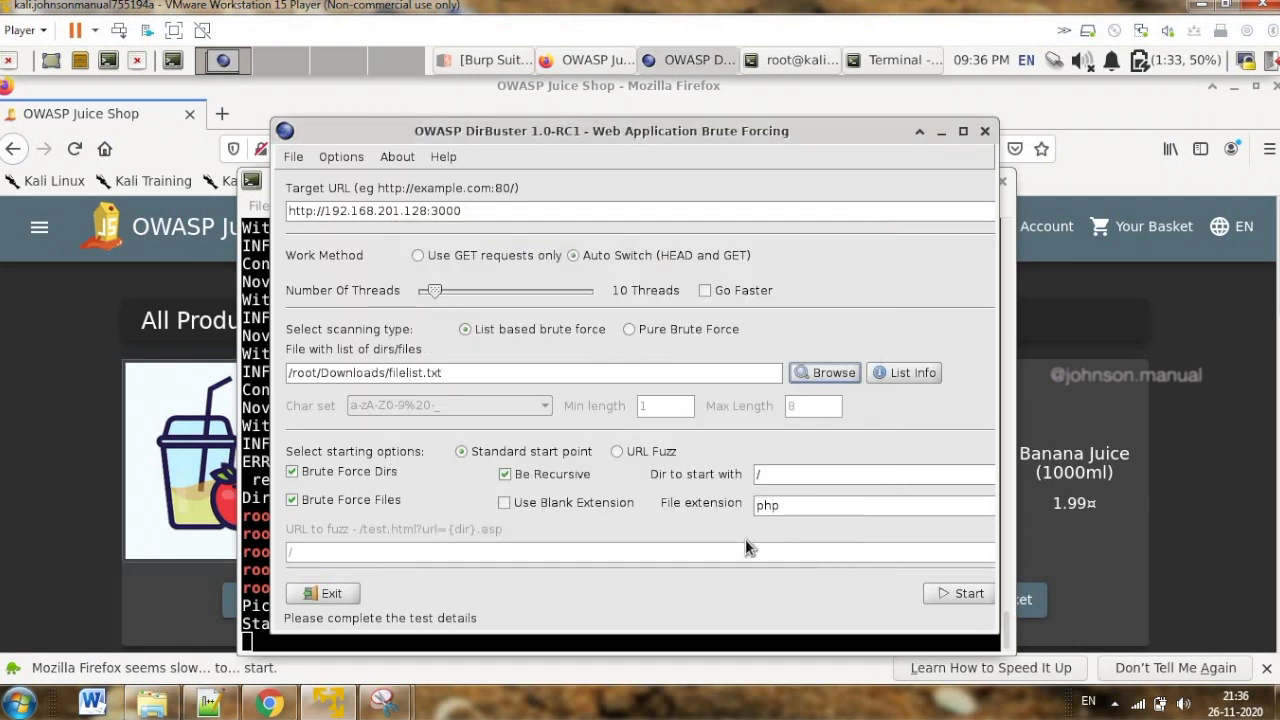
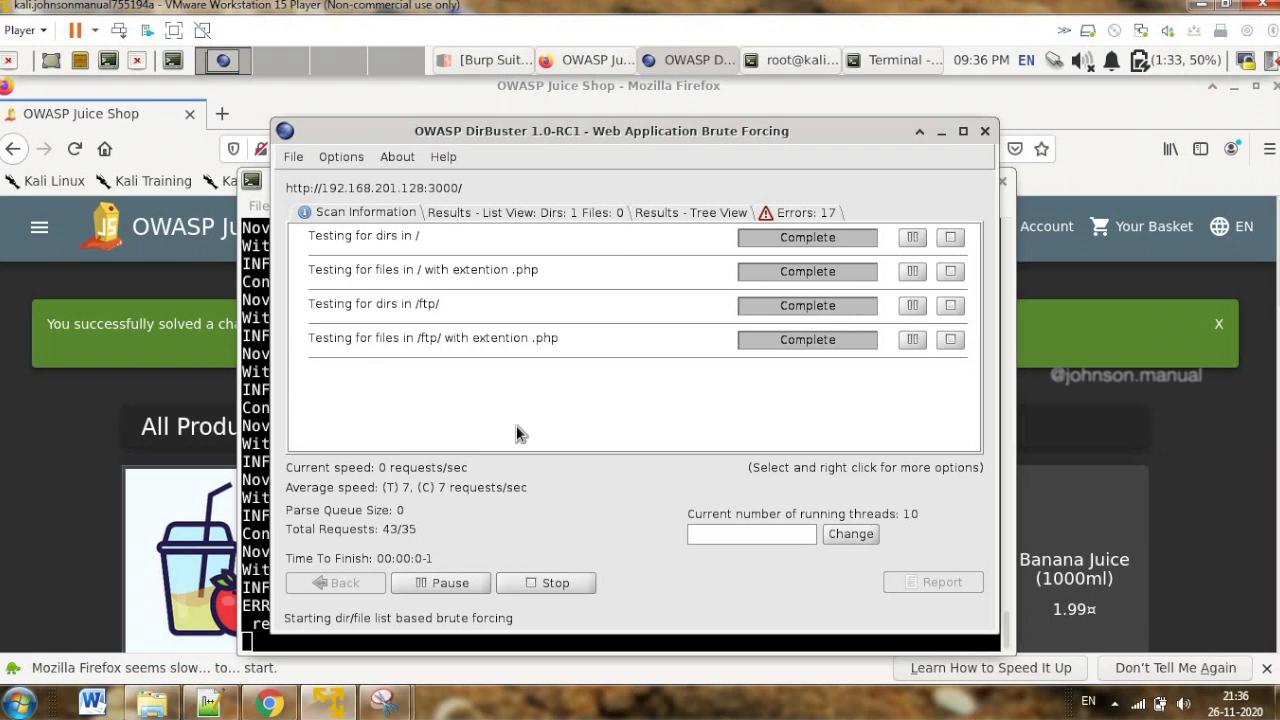
Review the list of directories found by DirBuster, and minimize DirBuster and the terminal to return to the Juice Shop page in Firefox
{"action": "left_click", "coordinate": [572, 214]}
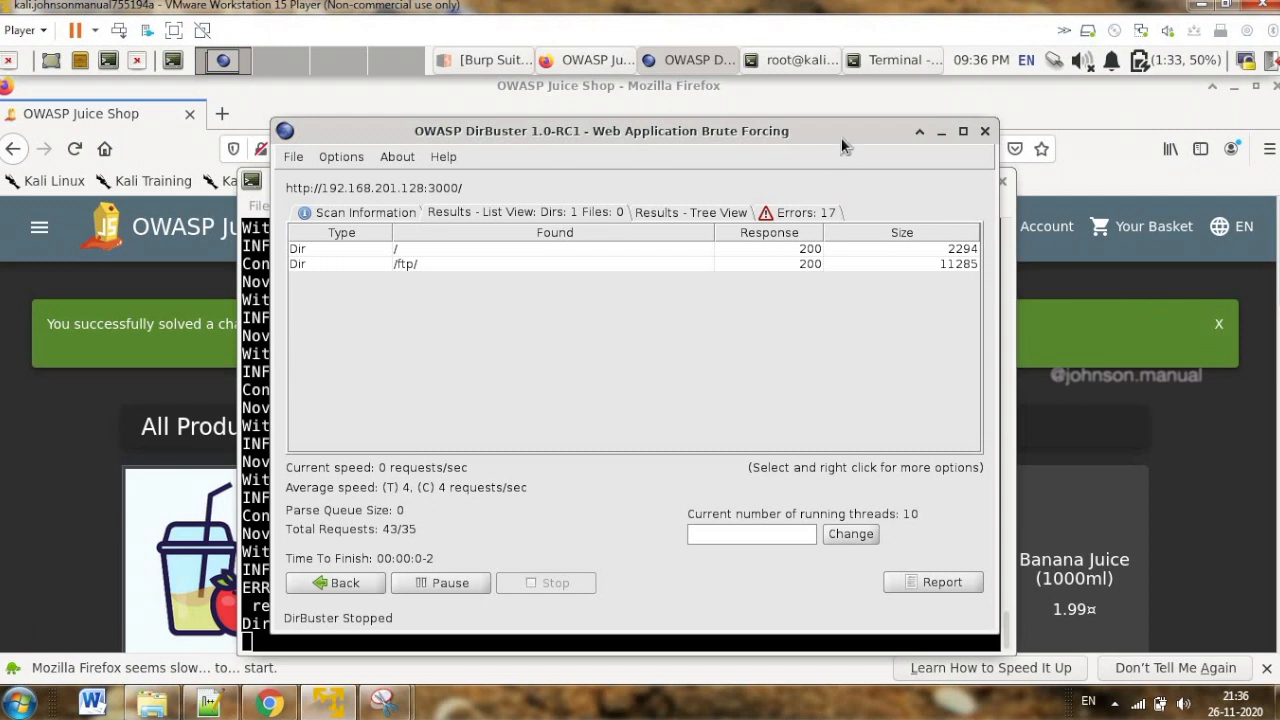
{"action": "left_click_drag", "start_coordinate": [846, 138], "coordinate": [820, 180]}
{"action": "left_click", "coordinate": [928, 182]}
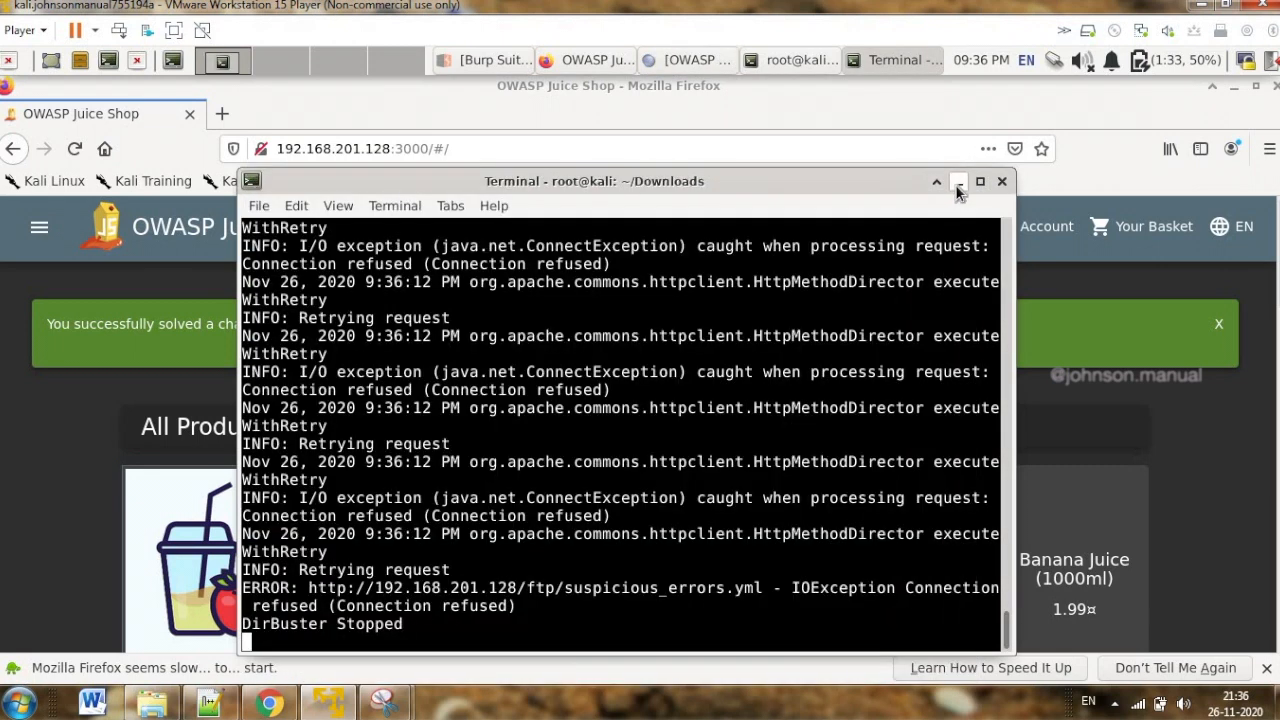
{"action": "left_click", "coordinate": [957, 184]}
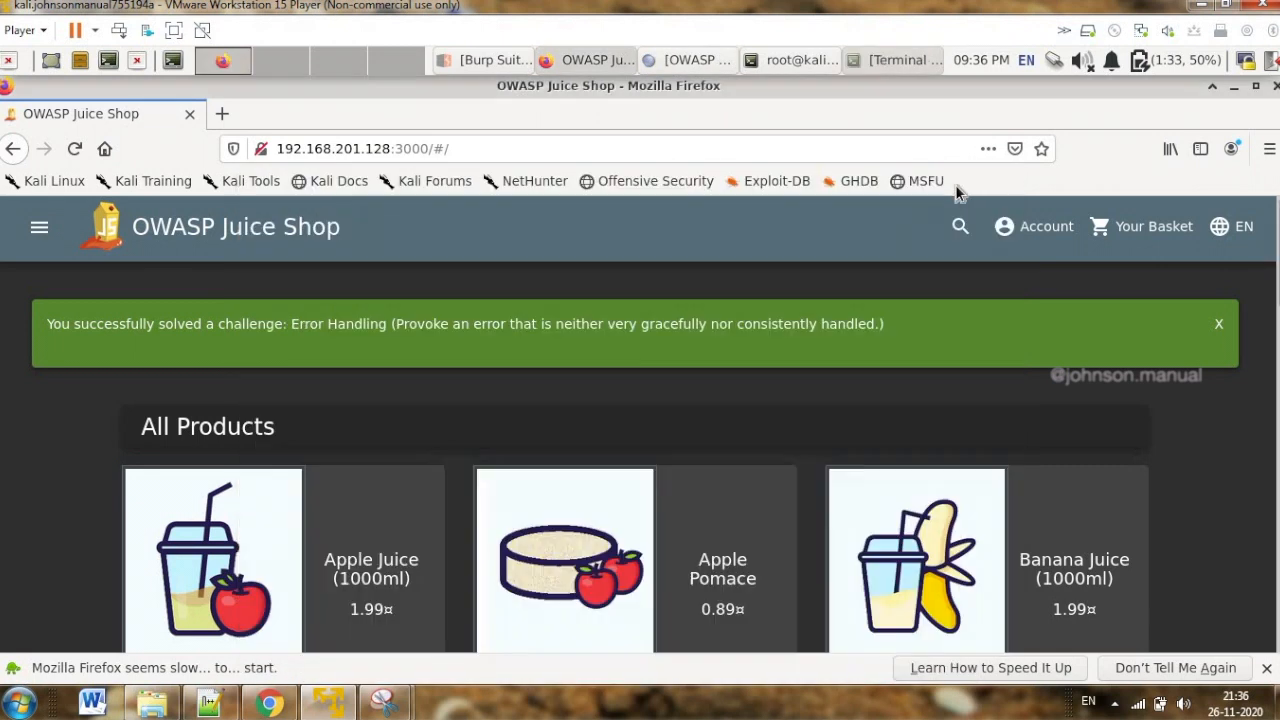
Dismiss the solved-challenge notification and load the directory at 192.168.201.128:3000/ftp/
{"action": "left_click", "coordinate": [1222, 327]}
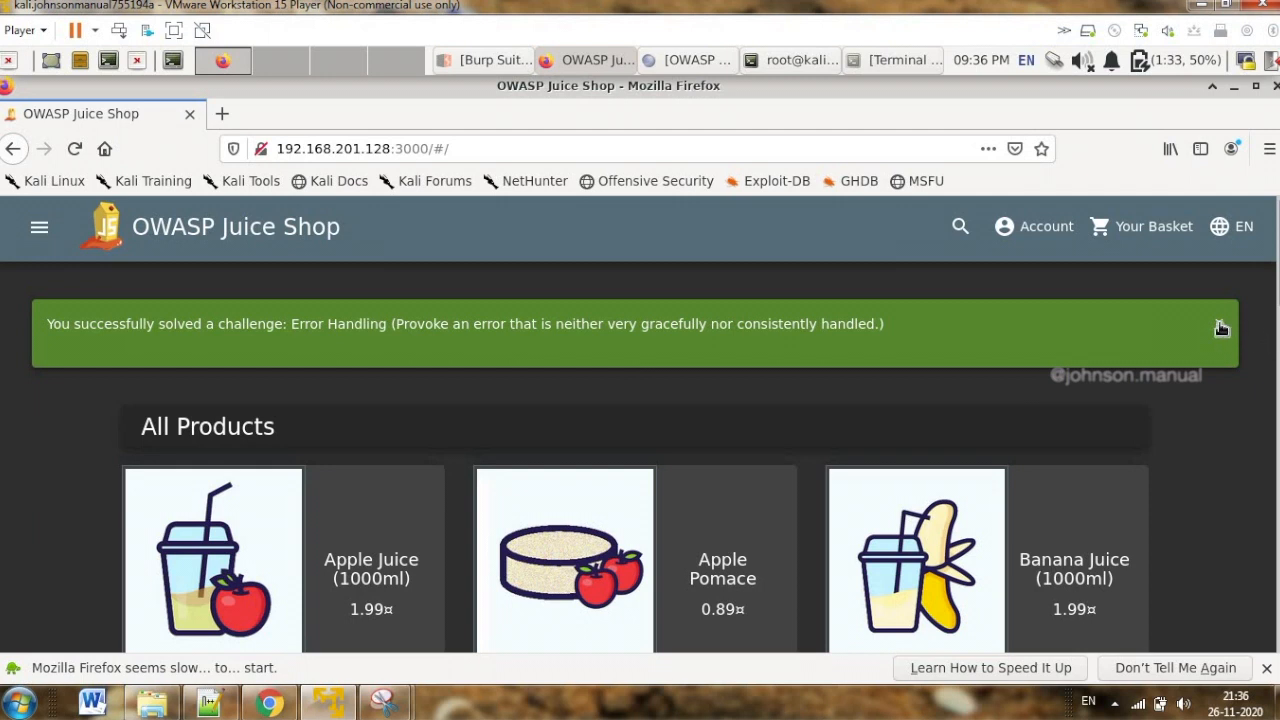
{"action": "left_click", "coordinate": [508, 148]}
{"action": "left_click", "coordinate": [508, 148]}
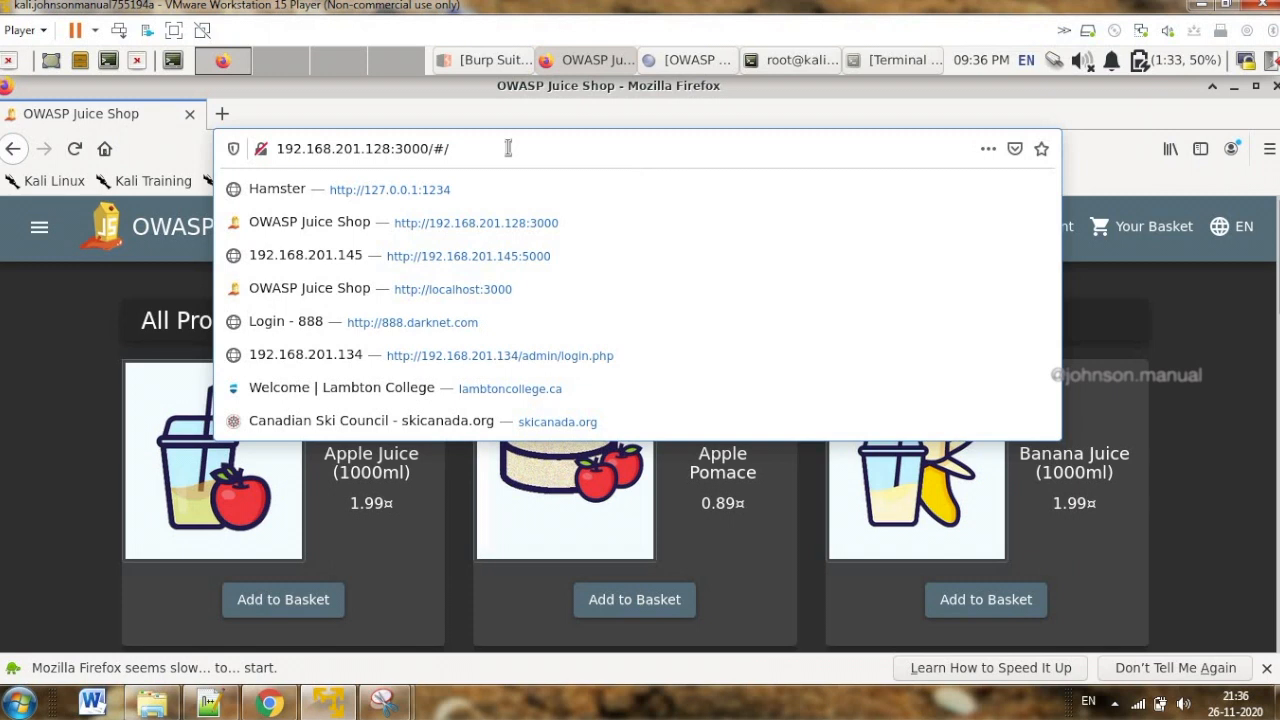
{"action": "key", "text": "BackSpace"}
{"action": "key", "text": "BackSpace"}
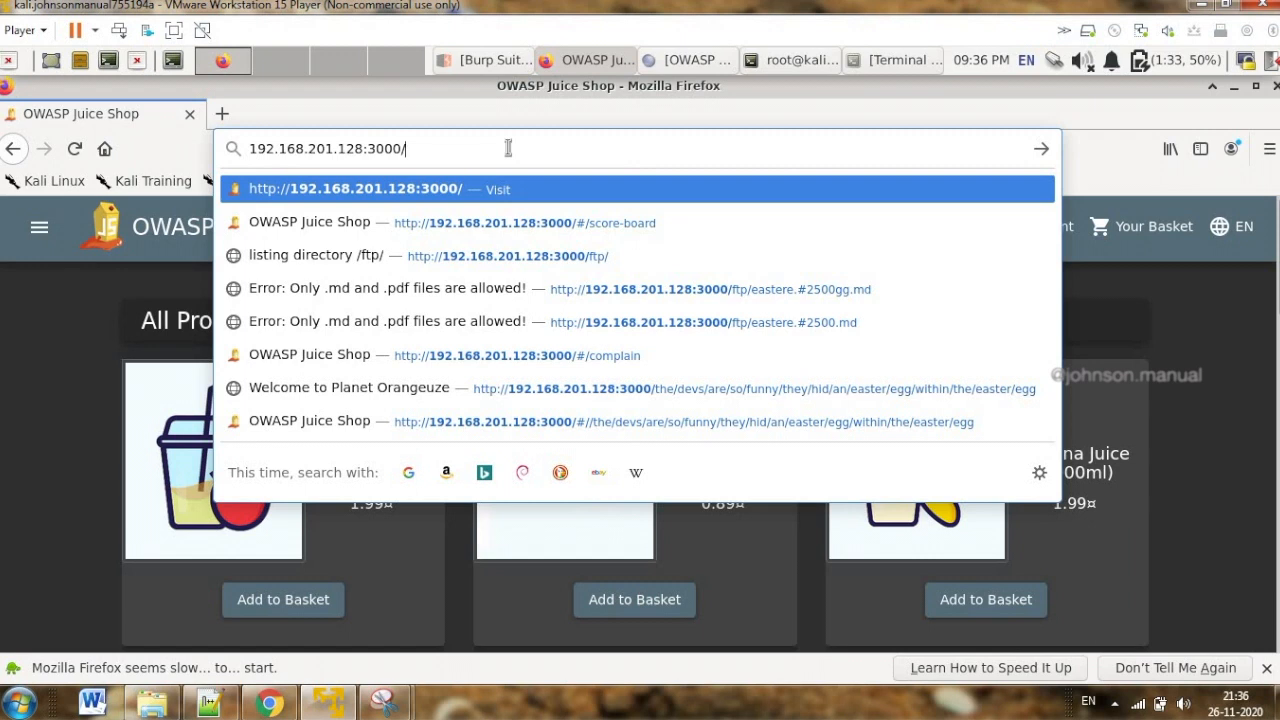
{"action": "type", "text": "ftp/"}
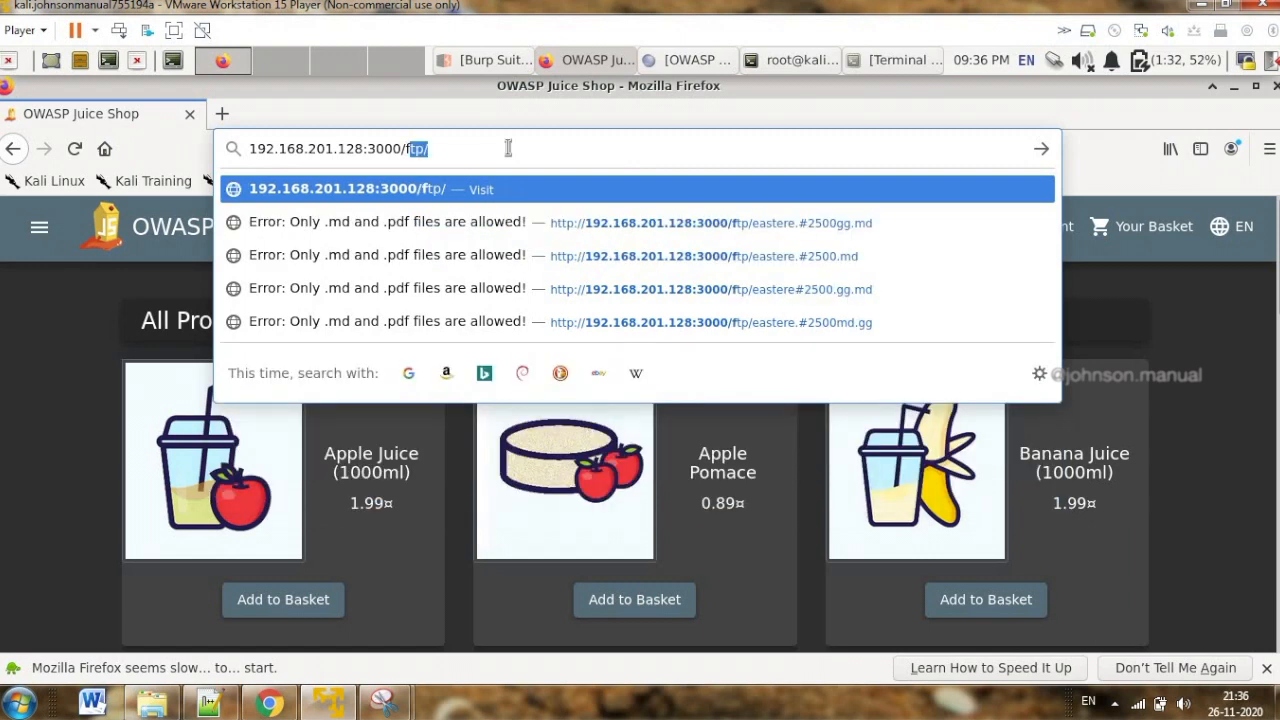
{"action": "key", "text": "Return"}
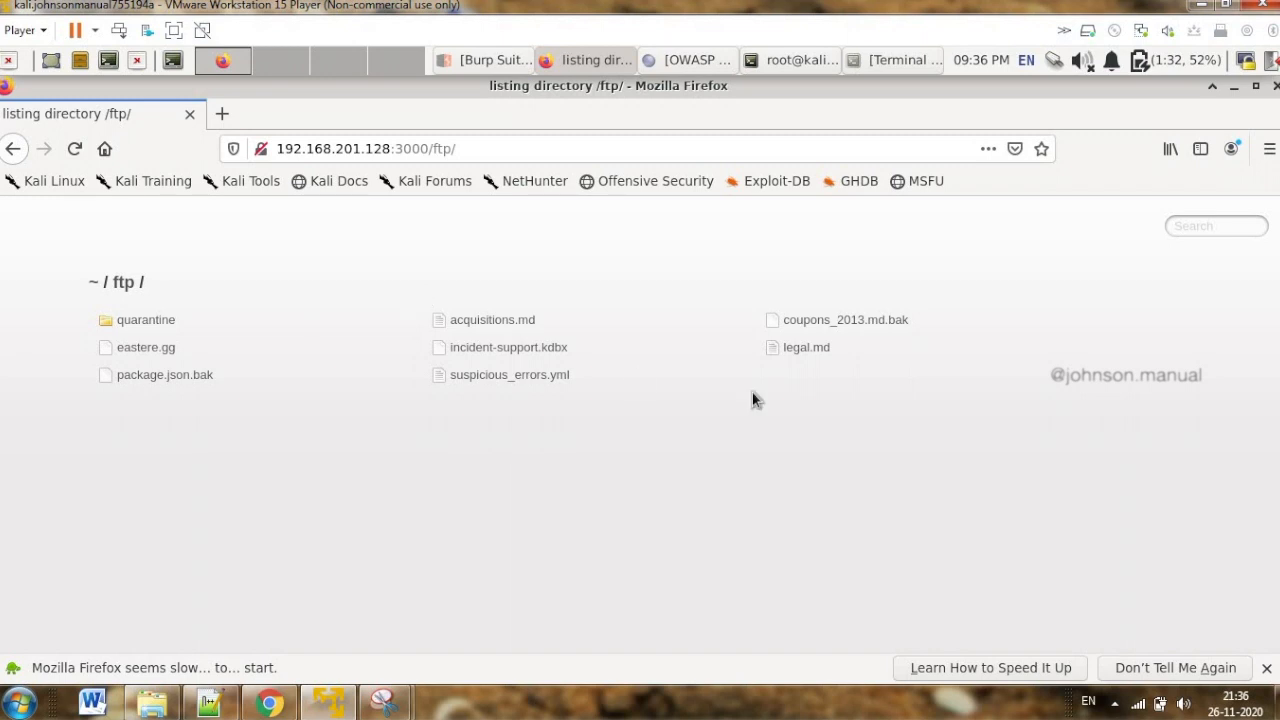
Open the eastere.gg file from the ftp directory listing and examine the message on the resulting page
{"action": "left_click_drag", "start_coordinate": [903, 388], "coordinate": [509, 348]}
{"action": "left_click", "coordinate": [498, 429]}
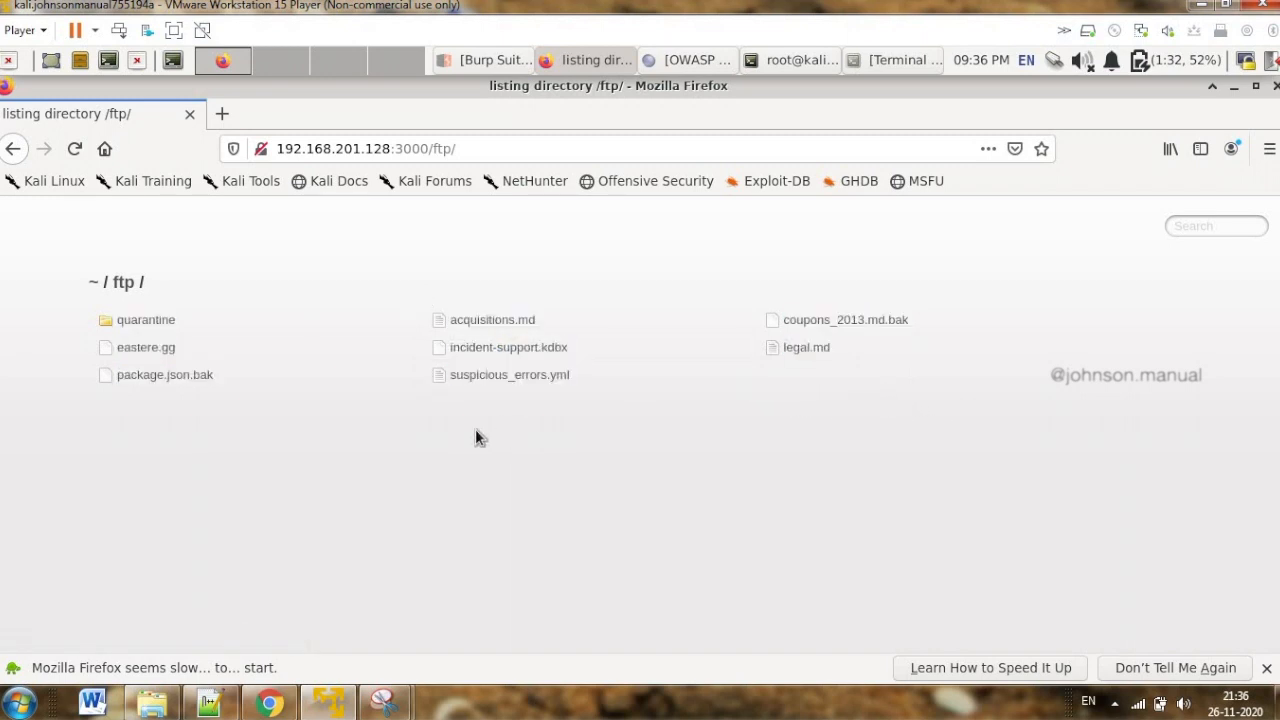
{"action": "left_click", "coordinate": [163, 347]}
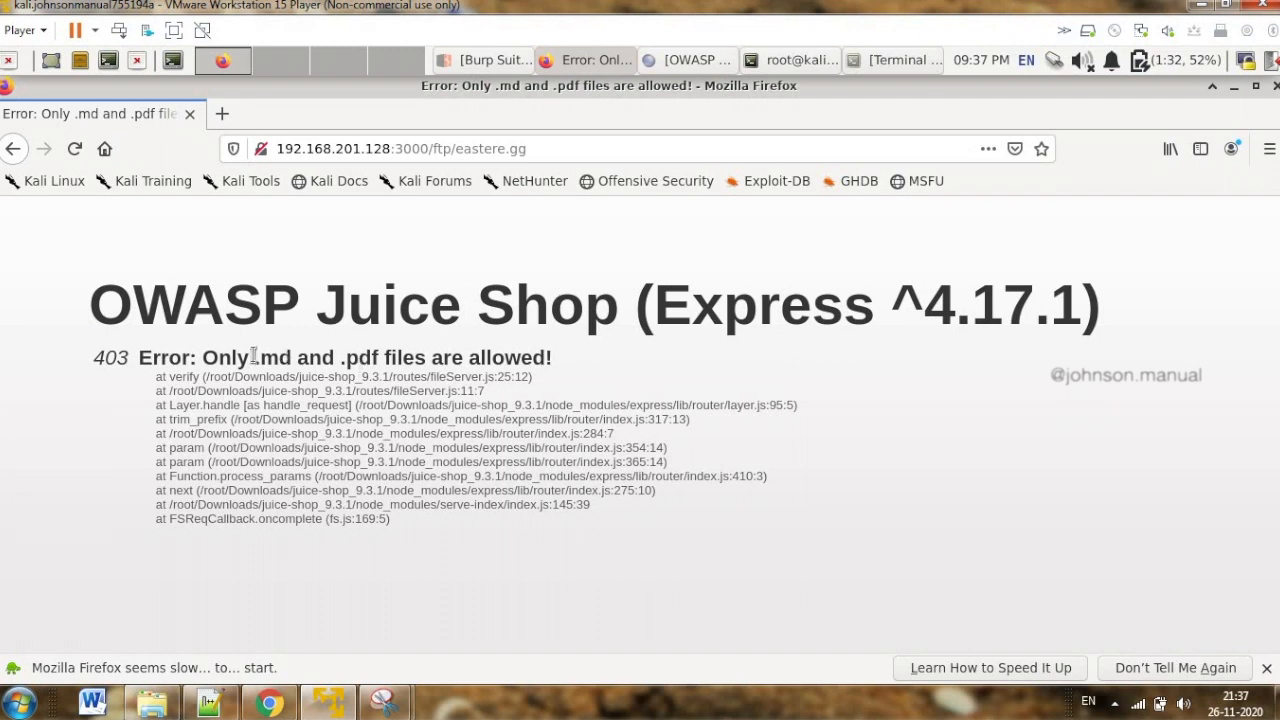
{"action": "left_click_drag", "start_coordinate": [253, 362], "coordinate": [395, 372]}
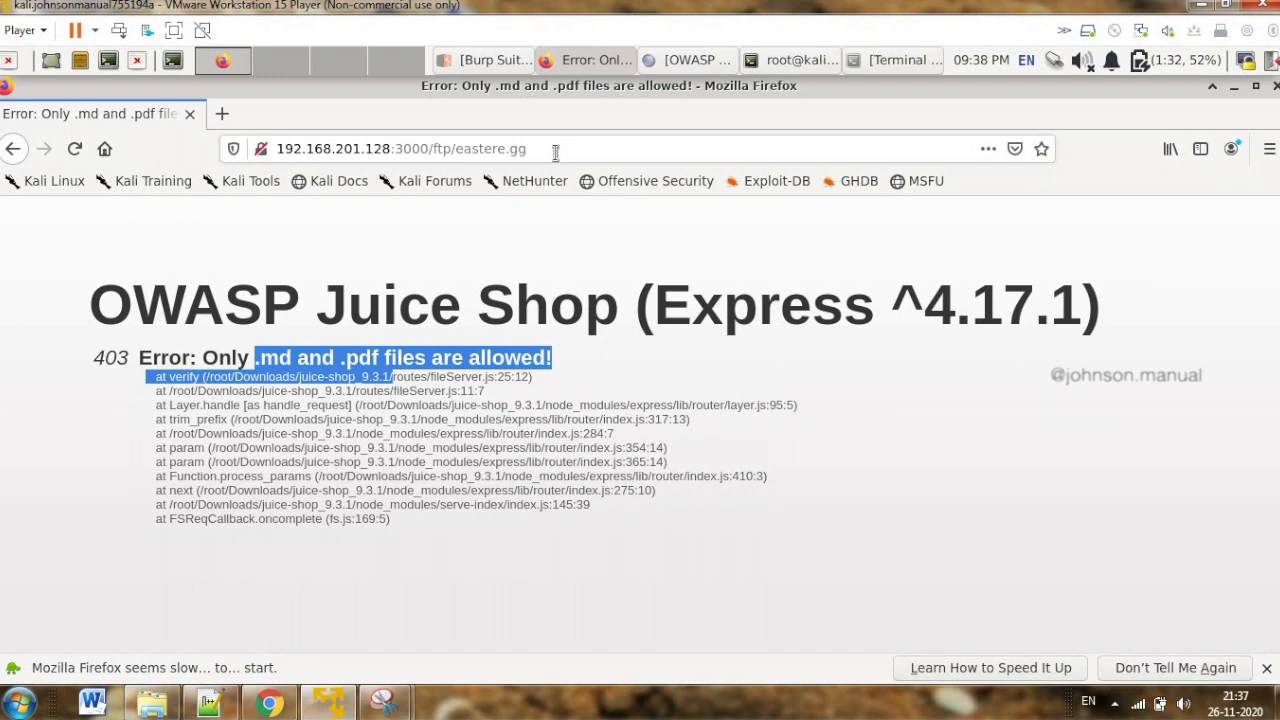
{"action": "left_click", "coordinate": [329, 402]}
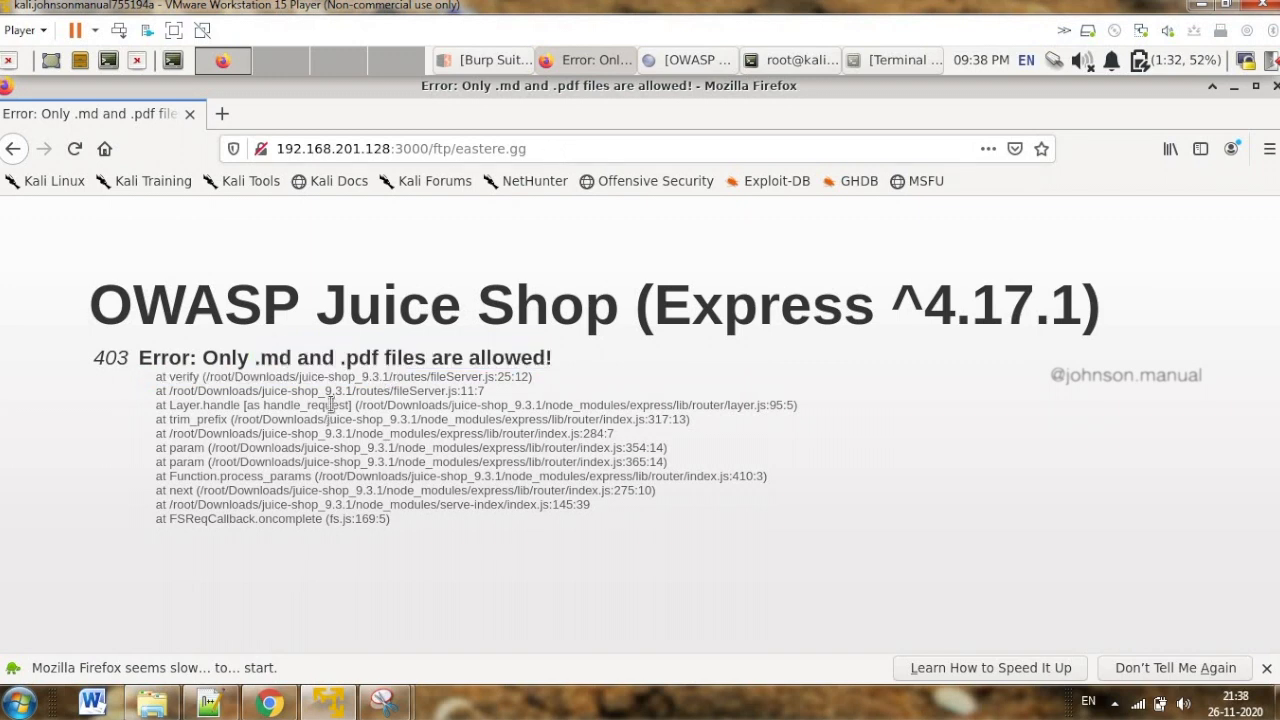
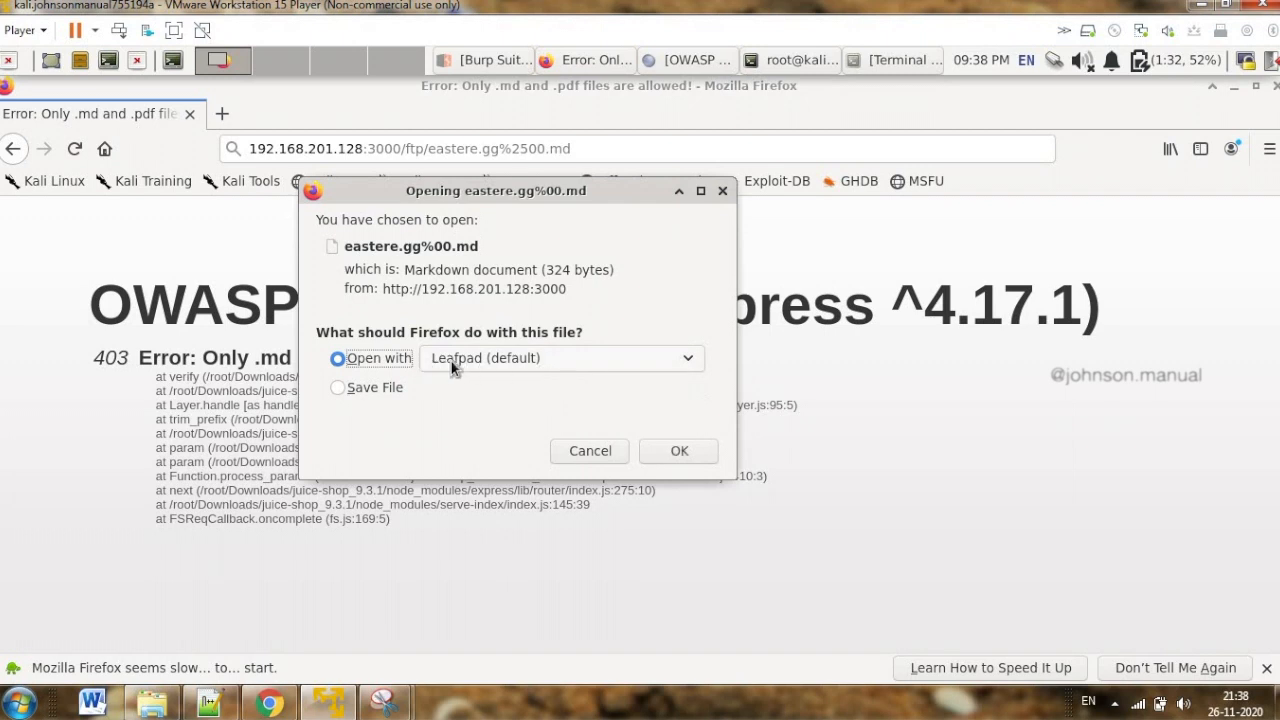
Open eastere.gg%00.md with Leafpad, highlight its first two lines of text, and reposition the editor window to read the message
{"action": "left_click", "coordinate": [703, 457]}
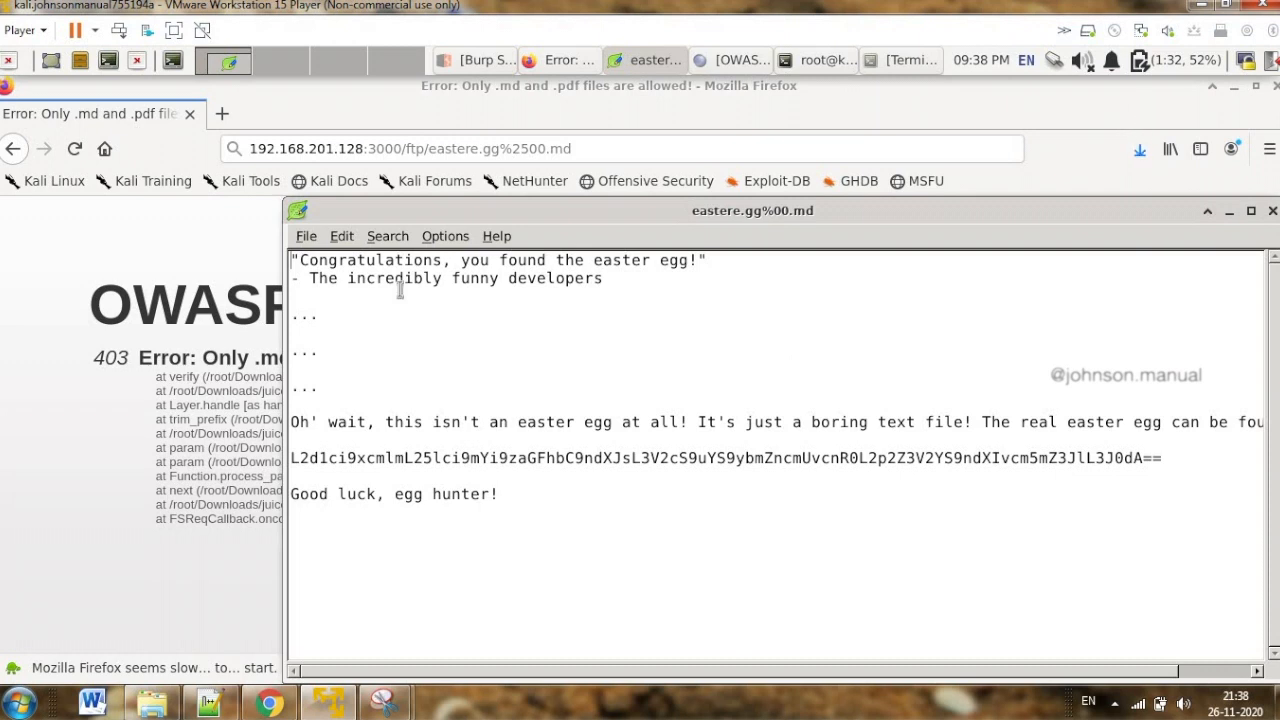
{"action": "left_click_drag", "start_coordinate": [305, 262], "coordinate": [616, 292]}
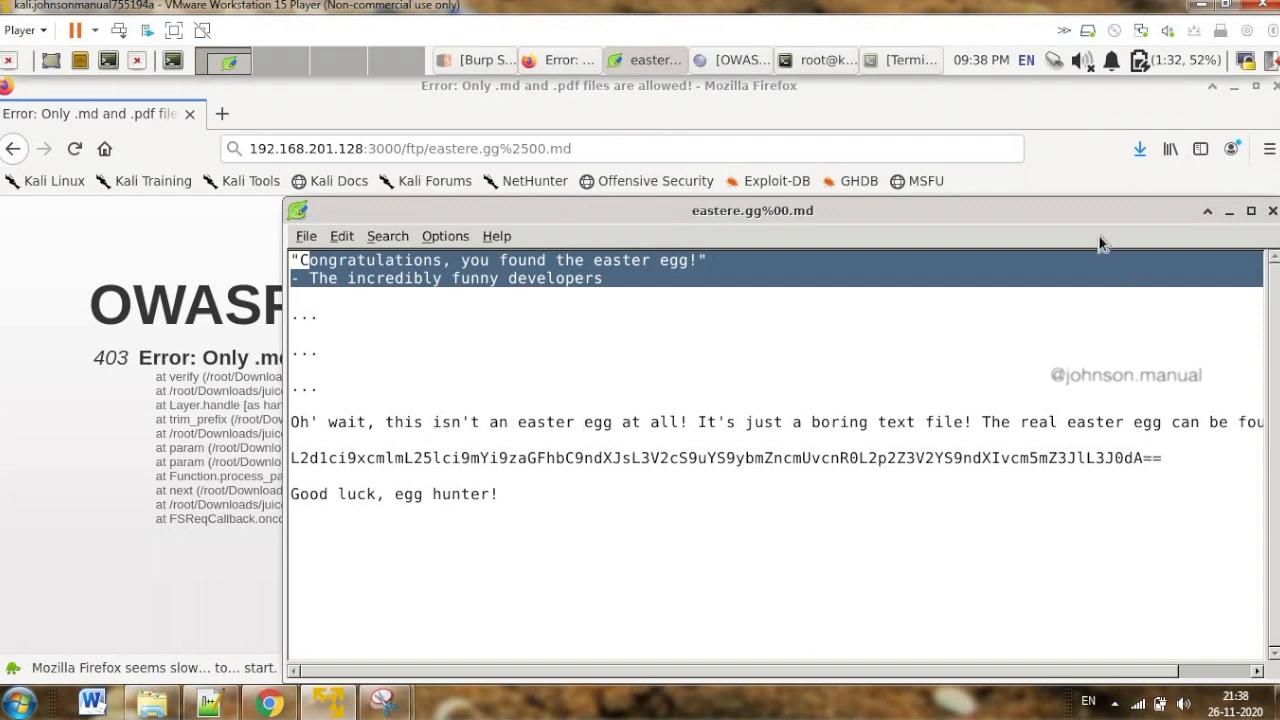
{"action": "left_click_drag", "start_coordinate": [1090, 212], "coordinate": [873, 153]}
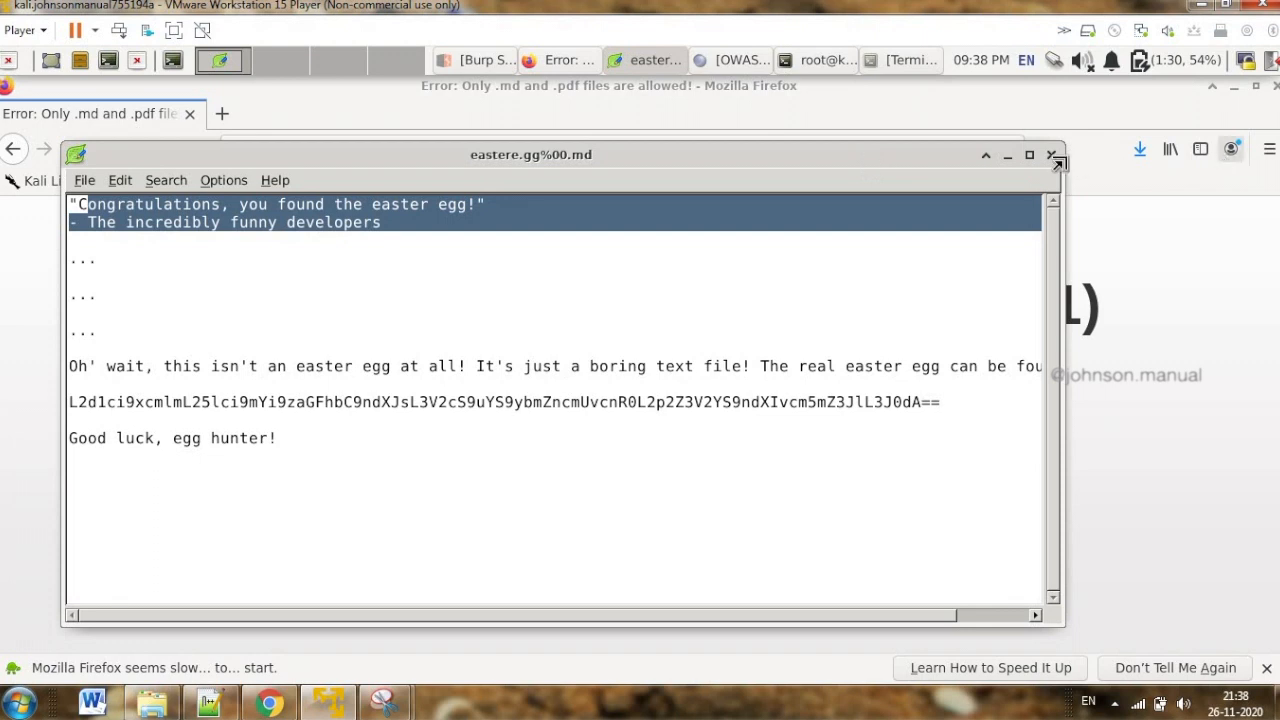
Minimize Firefox to reveal the juice-shop_9.3.1 terminal and check the server log for the Easter Egg challenge status
{"action": "left_click", "coordinate": [1168, 135]}
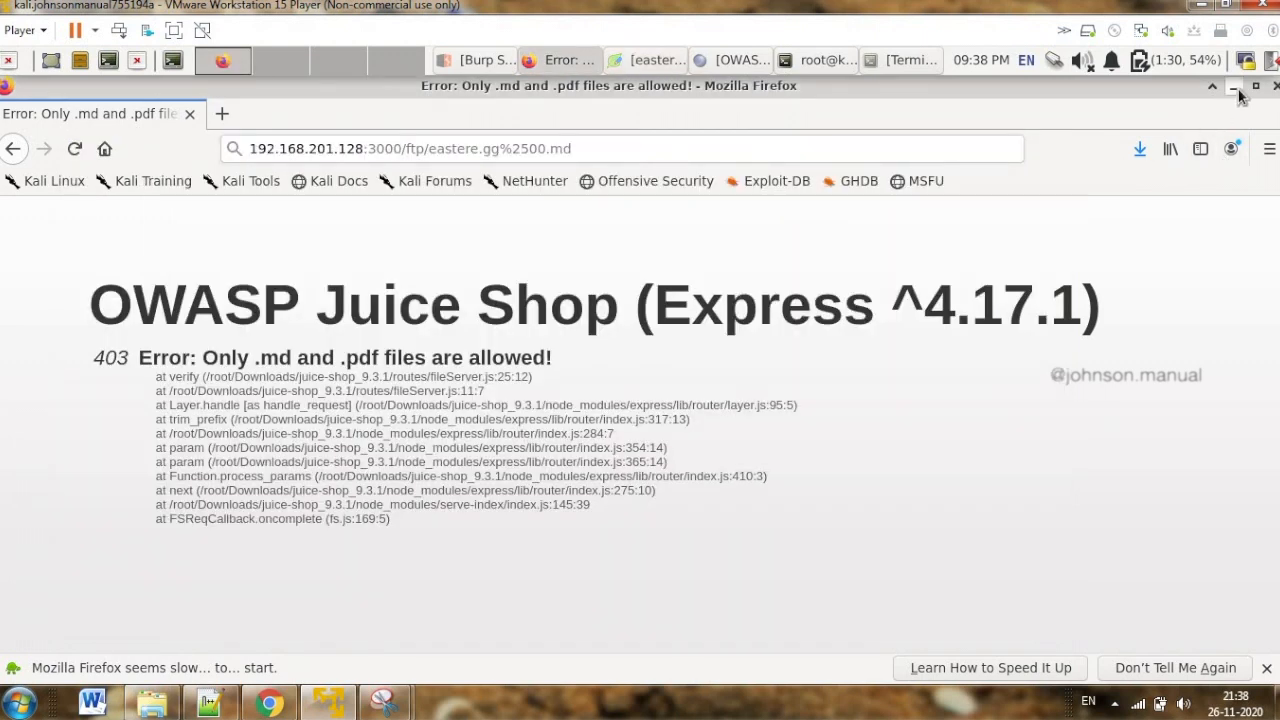
{"action": "left_click", "coordinate": [1234, 86]}
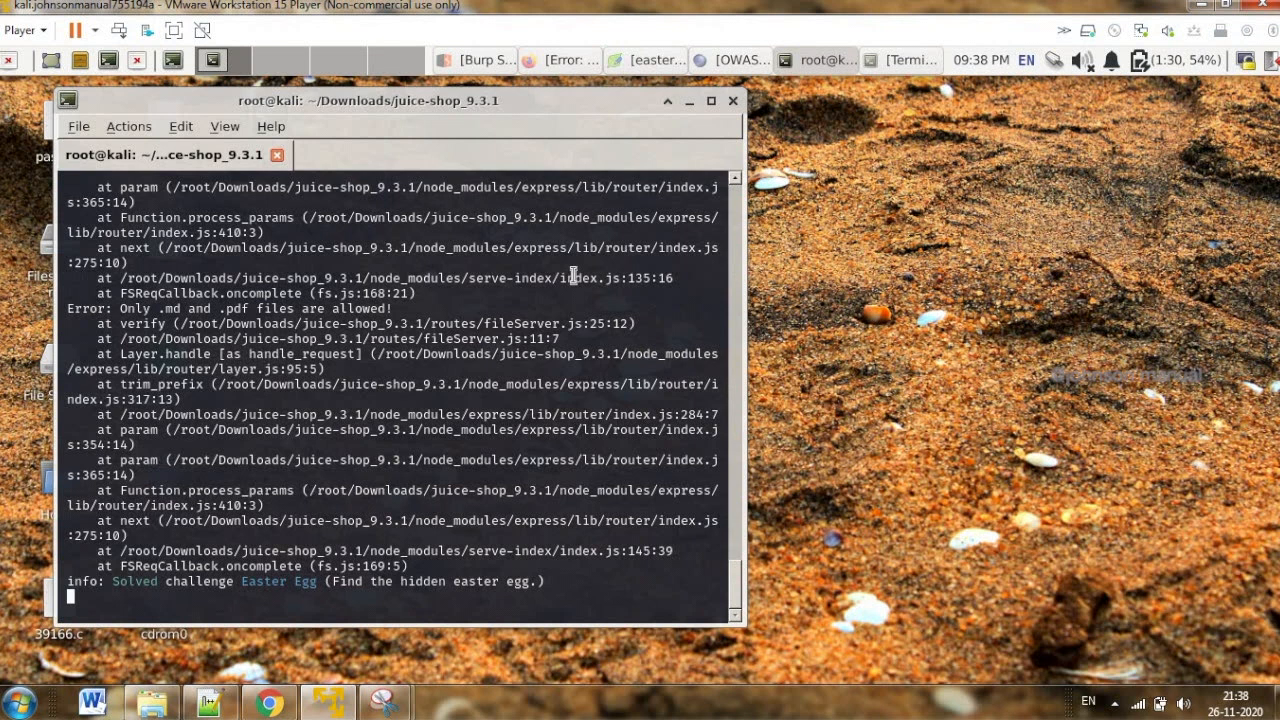
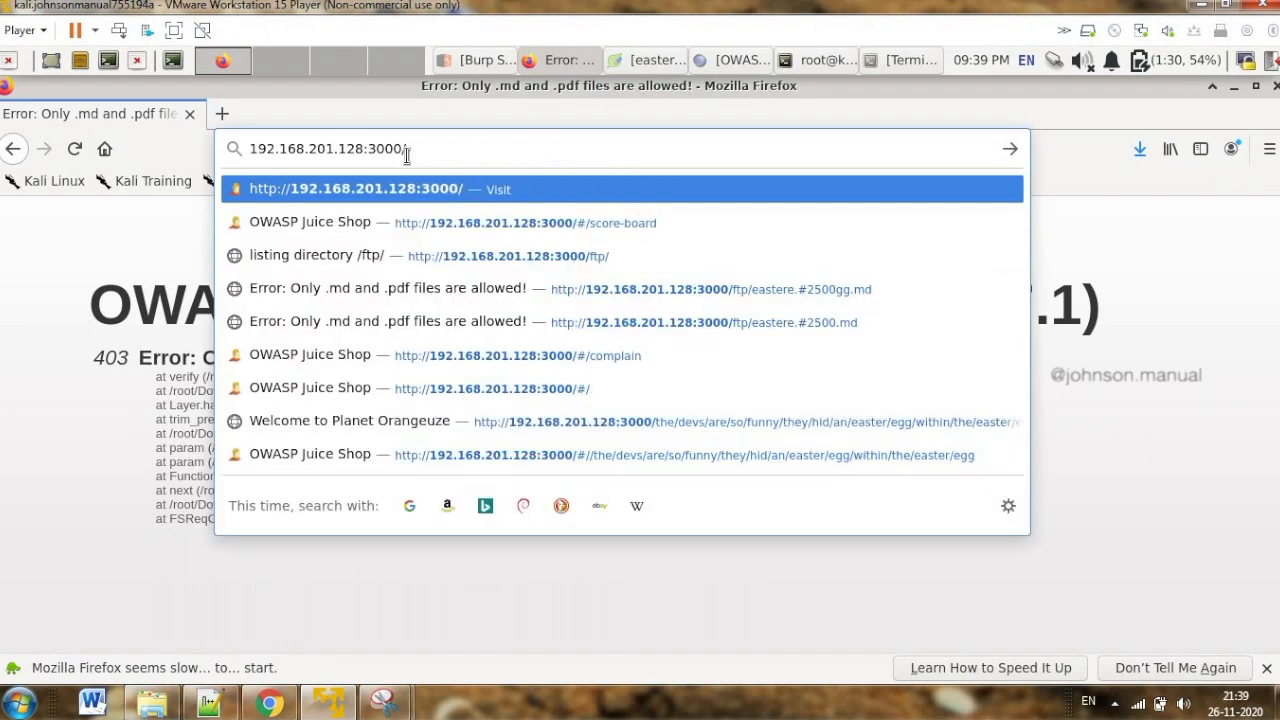
Load the Juice Shop home page at 192.168.201.128:3000 and highlight the solved-challenge notification text
{"action": "key", "text": "Return"}
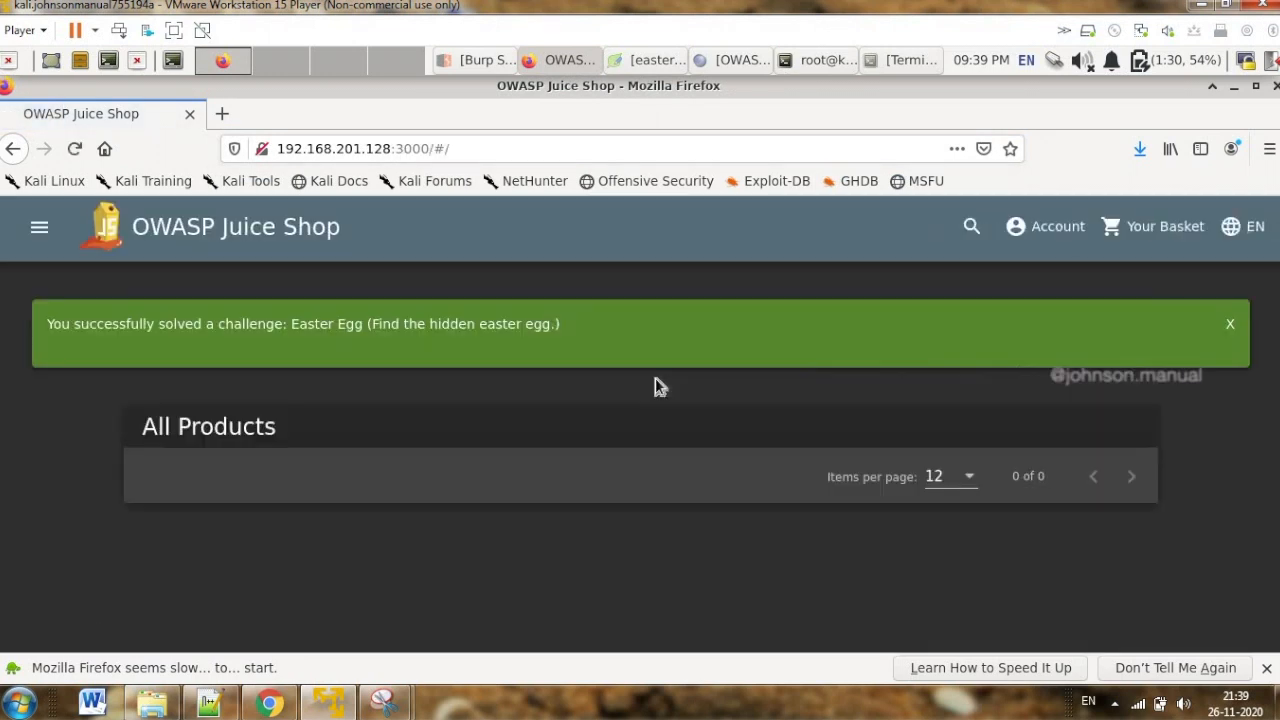
{"action": "left_click_drag", "start_coordinate": [233, 326], "coordinate": [568, 328]}
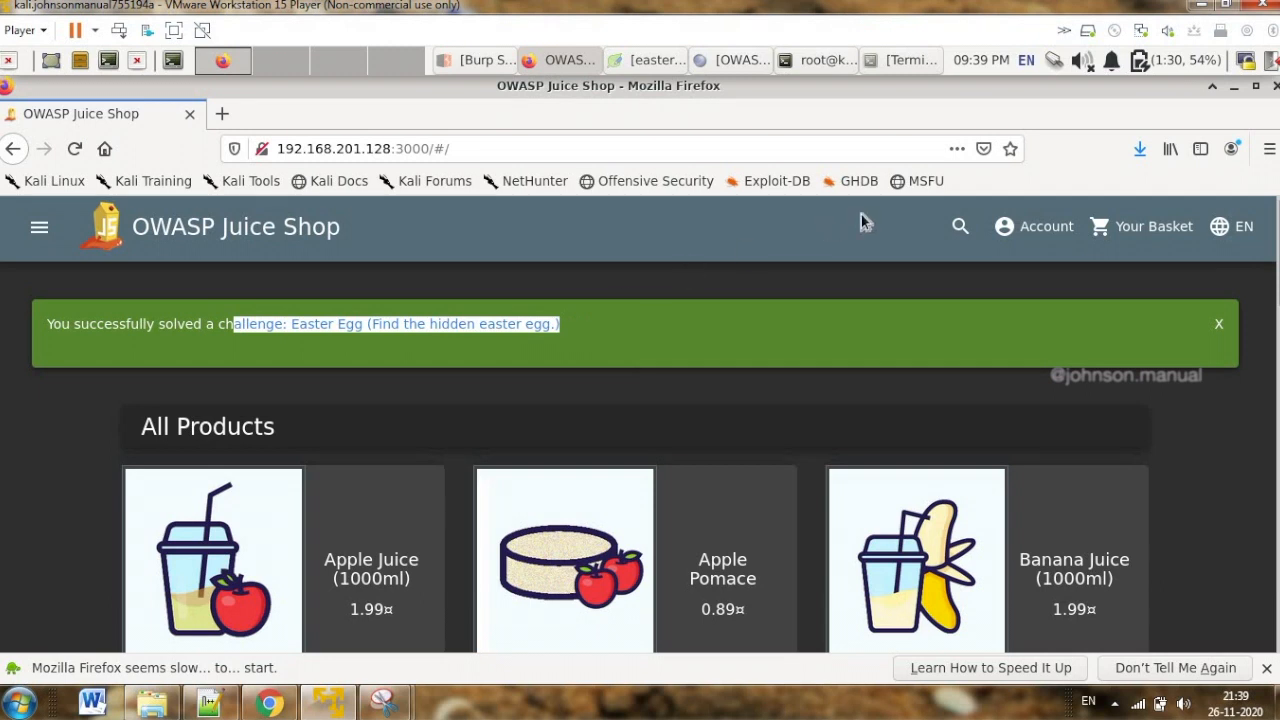
Switch to the eastere.gg%00.md file in Leafpad, maximize it, highlight the sentence about the real easter egg, and copy the encoded string below it
{"action": "left_click", "coordinate": [656, 62]}
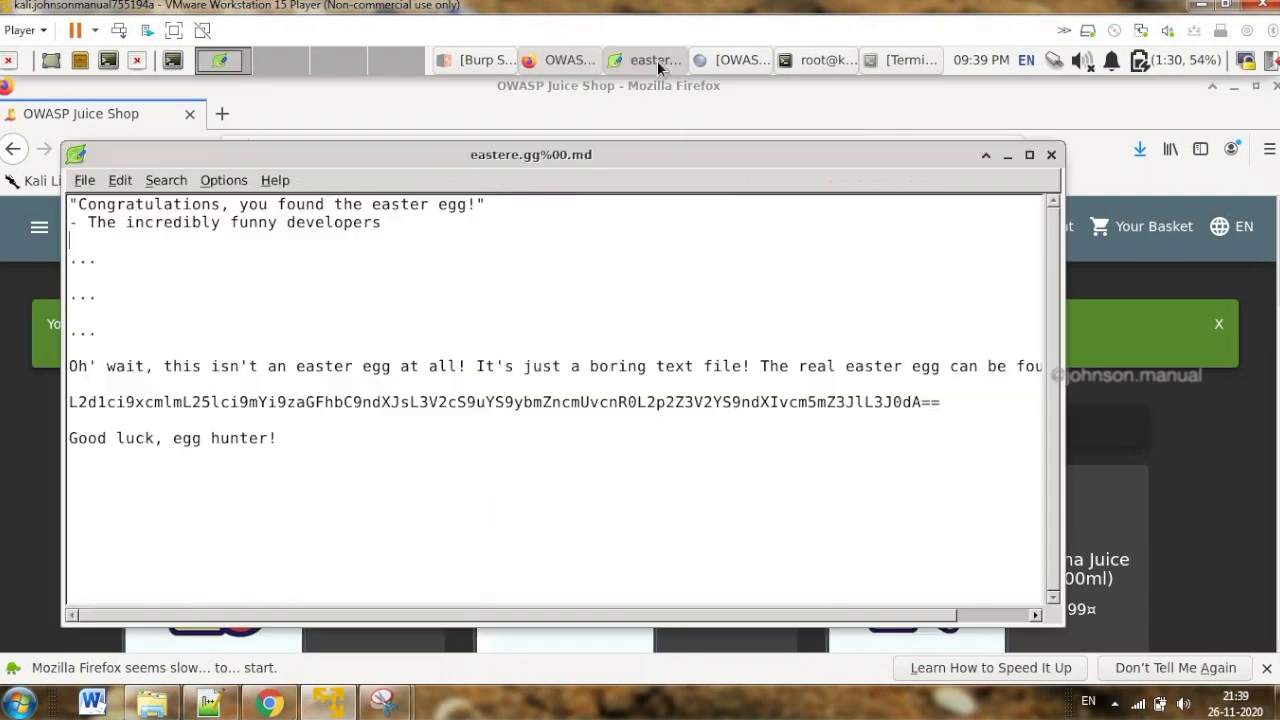
{"action": "left_click", "coordinate": [1030, 155]}
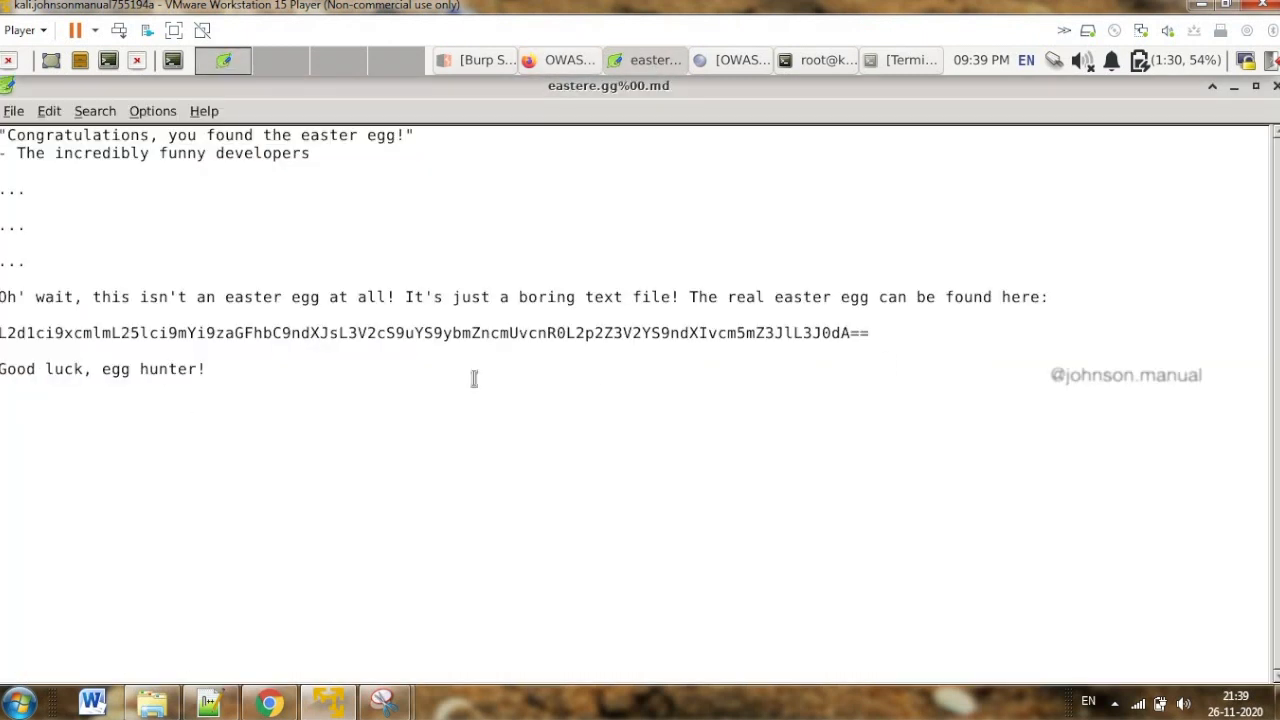
{"action": "left_click", "coordinate": [691, 297]}
{"action": "left_click_drag", "start_coordinate": [748, 297], "coordinate": [1048, 298]}
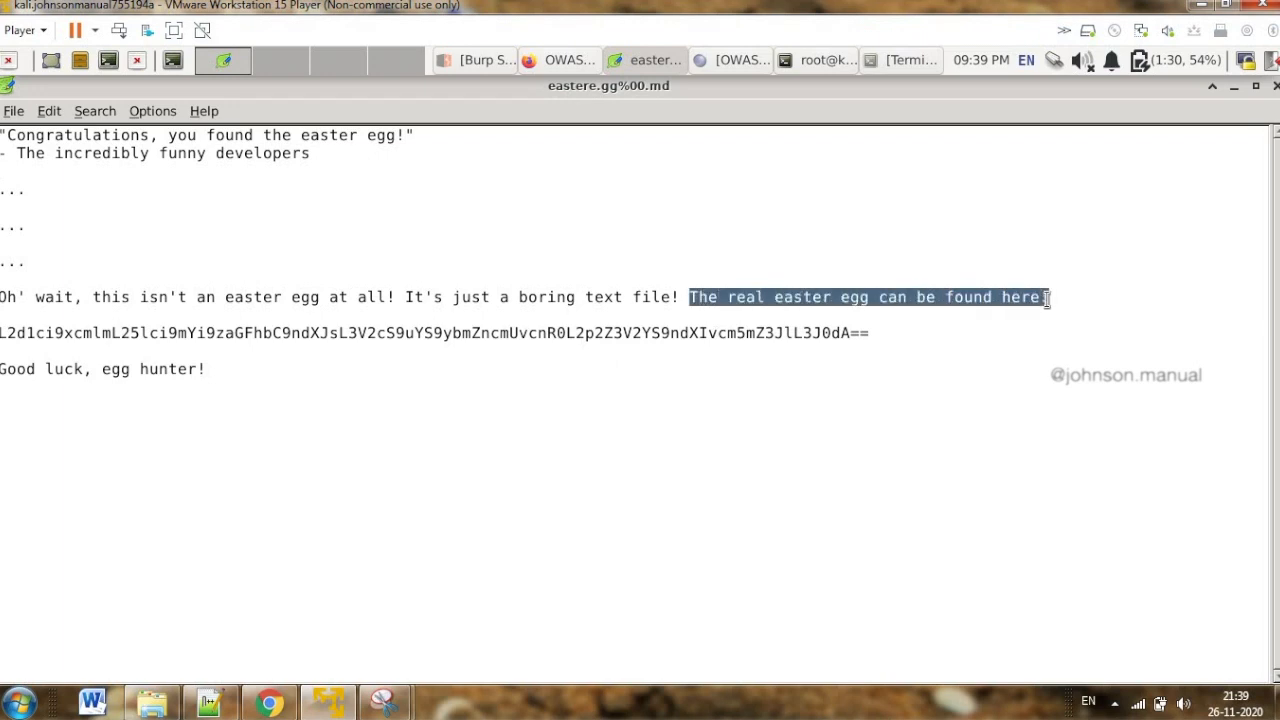
{"action": "left_click_drag", "start_coordinate": [864, 336], "coordinate": [0, 335]}
{"action": "key", "text": "ctrl+c"}
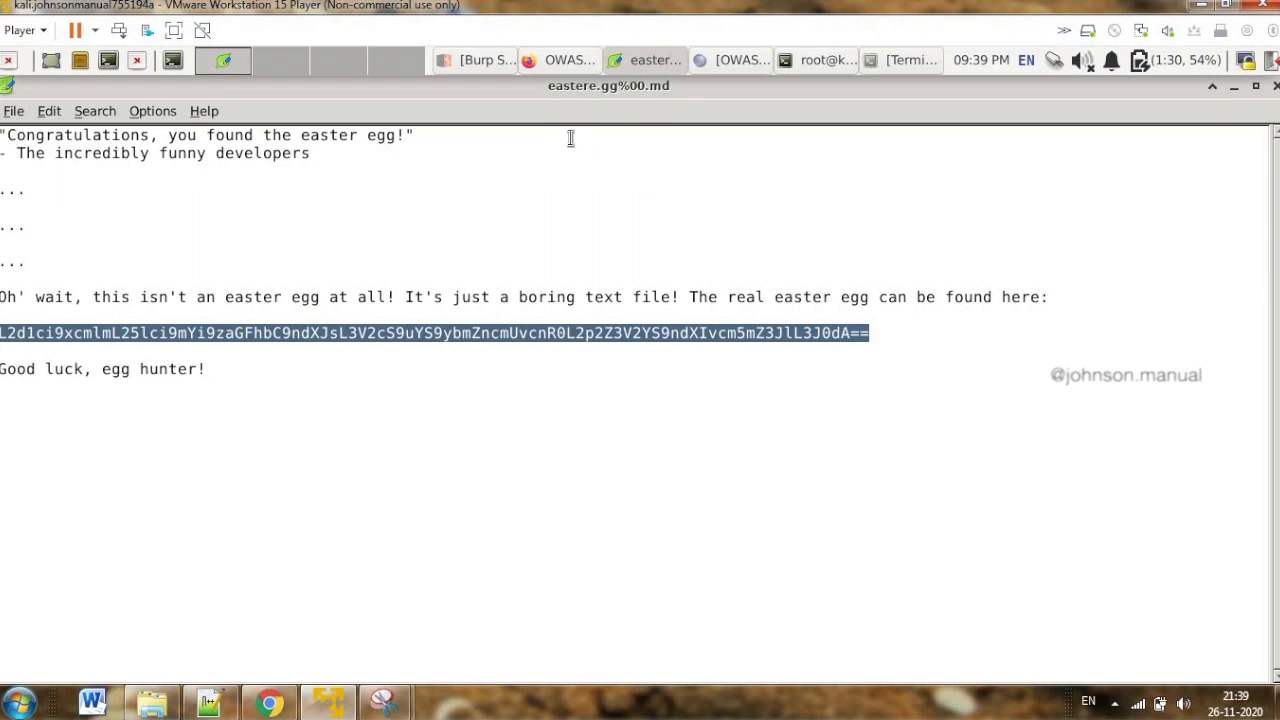
Switch to Firefox, search for "decoder" in a new tab, and open the Base64 Decode and Encode site
{"action": "left_click", "coordinate": [563, 62]}
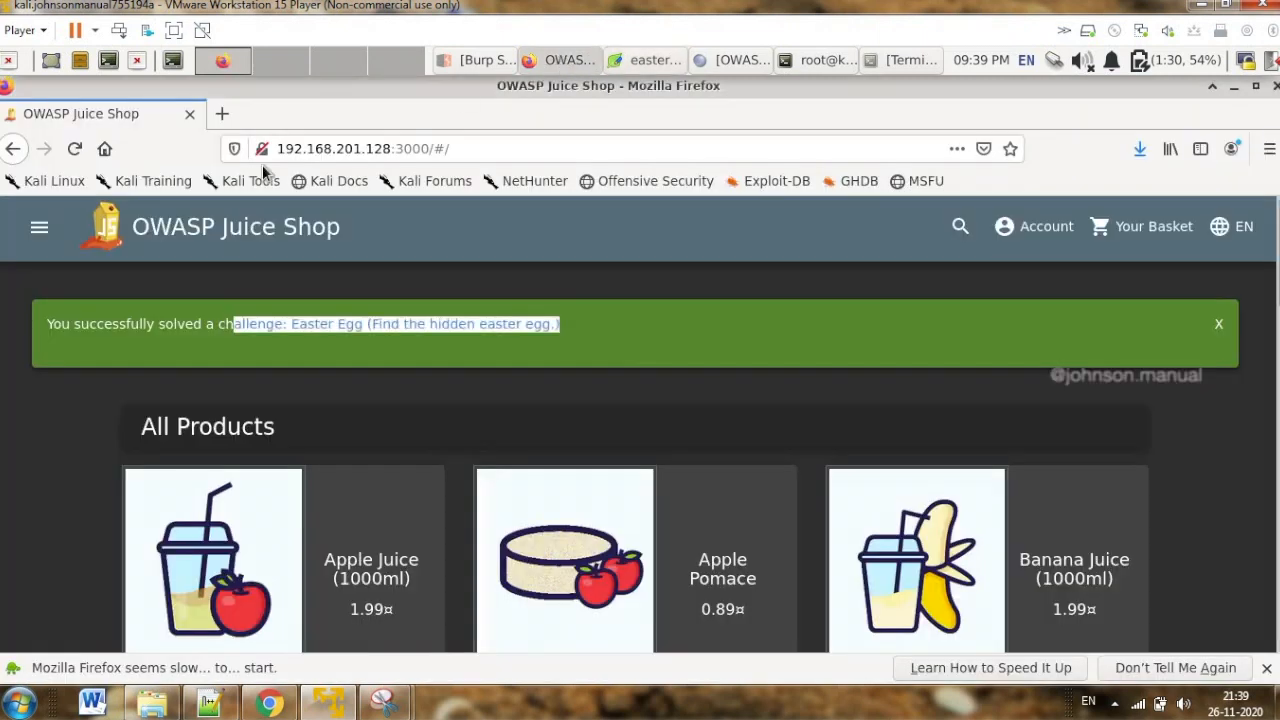
{"action": "left_click", "coordinate": [222, 114]}
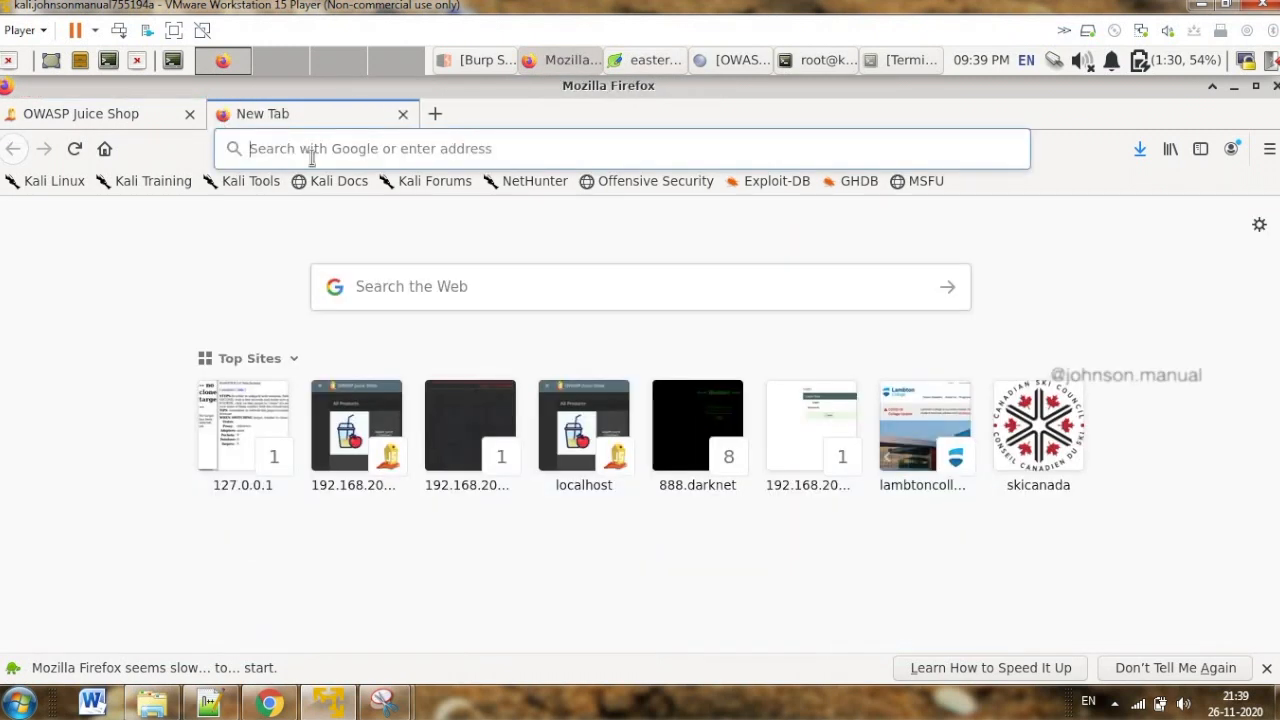
{"action": "type", "text": "decoder"}
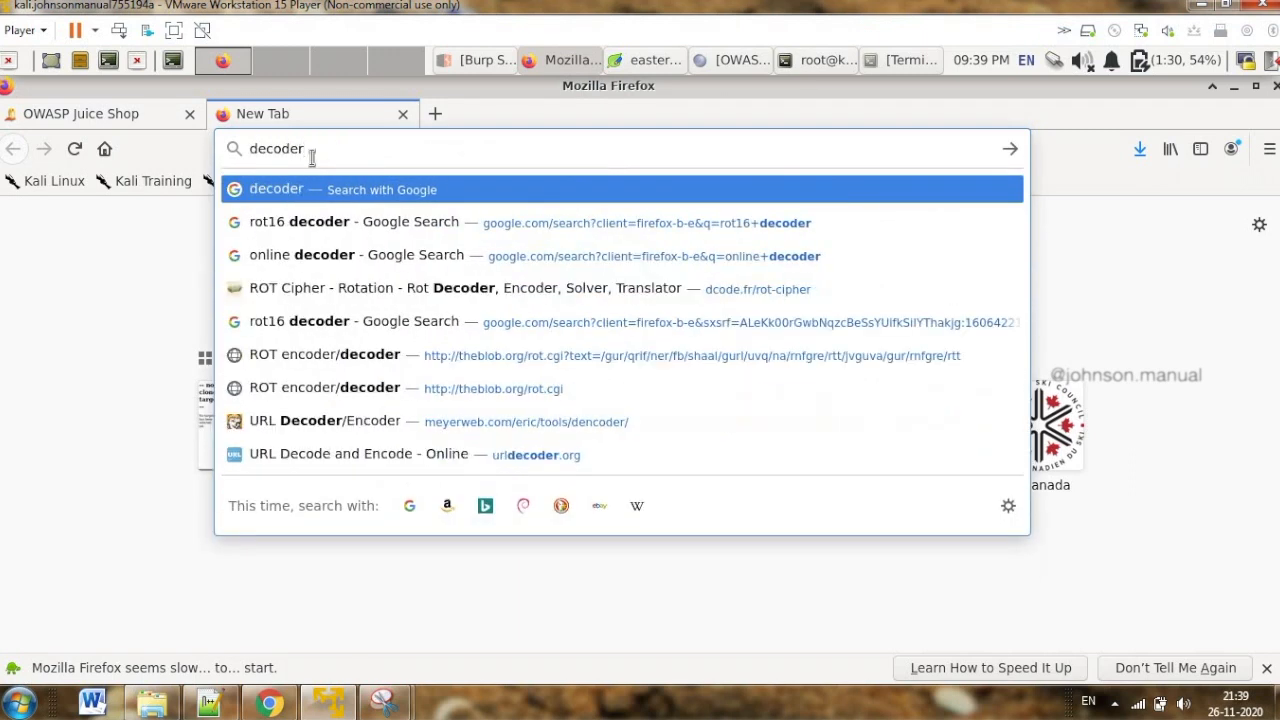
{"action": "key", "text": "Return"}
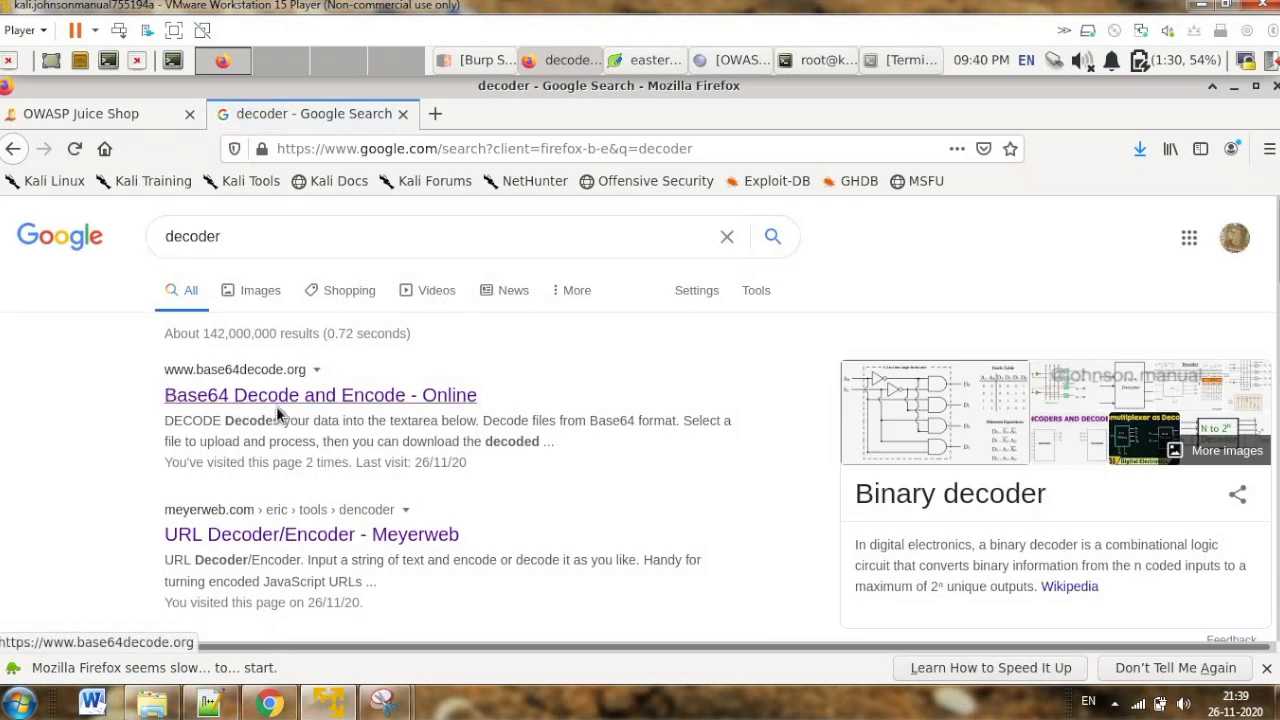
{"action": "left_click", "coordinate": [336, 398]}
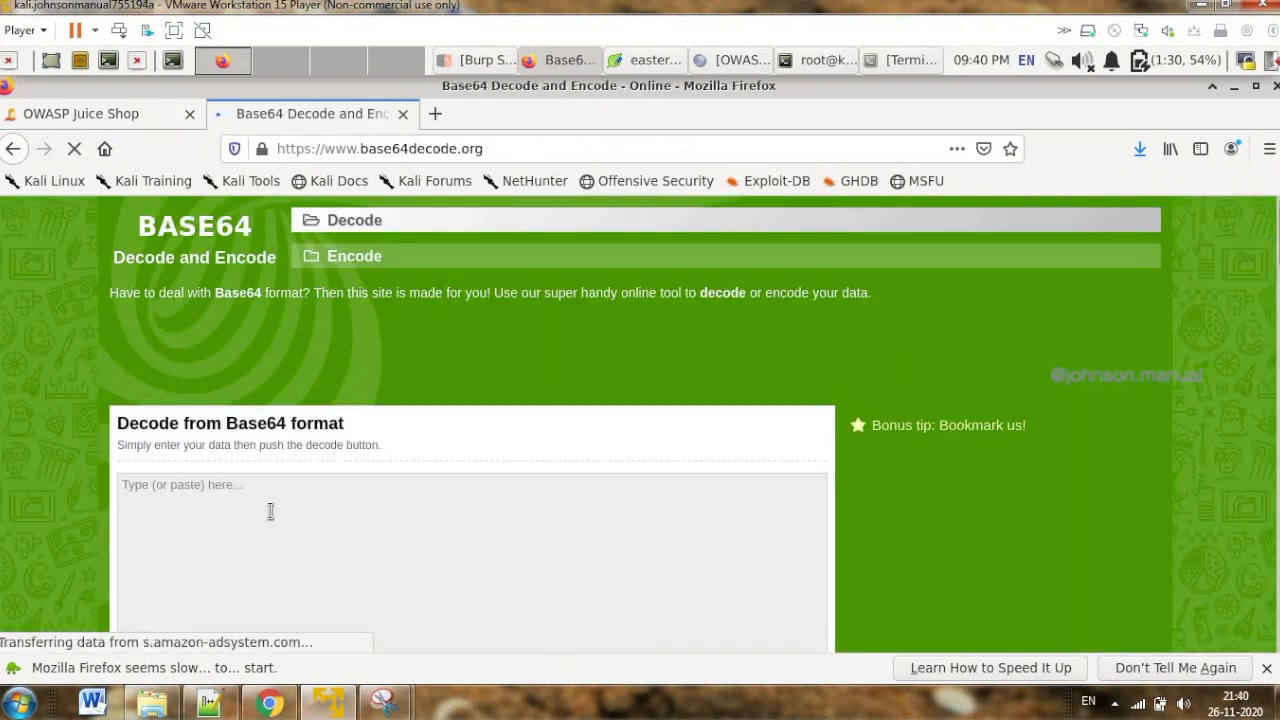
Paste the encoded string into the Base64 decoder, decode it with UTF-8, and copy the resulting path
{"action": "left_click", "coordinate": [259, 507]}
{"action": "key", "text": "ctrl+v"}
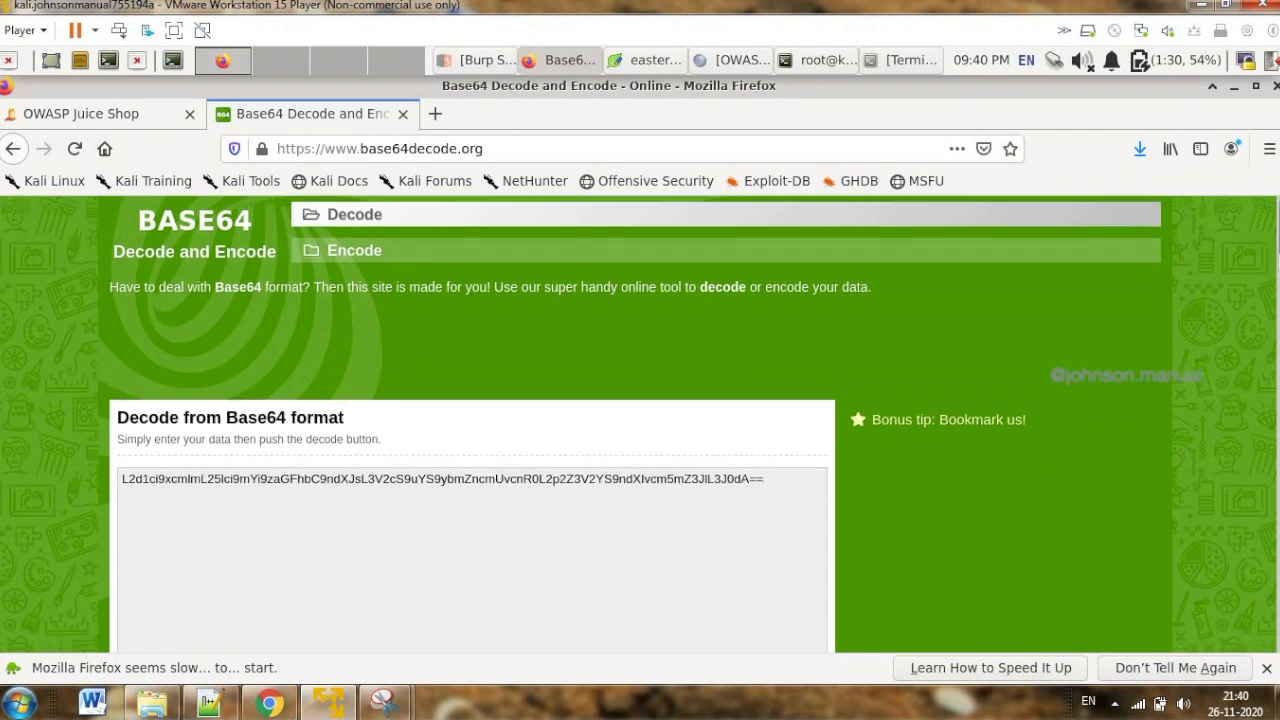
{"action": "scroll", "coordinate": [1277, 255], "scroll_direction": "down", "scroll_amount": 4}
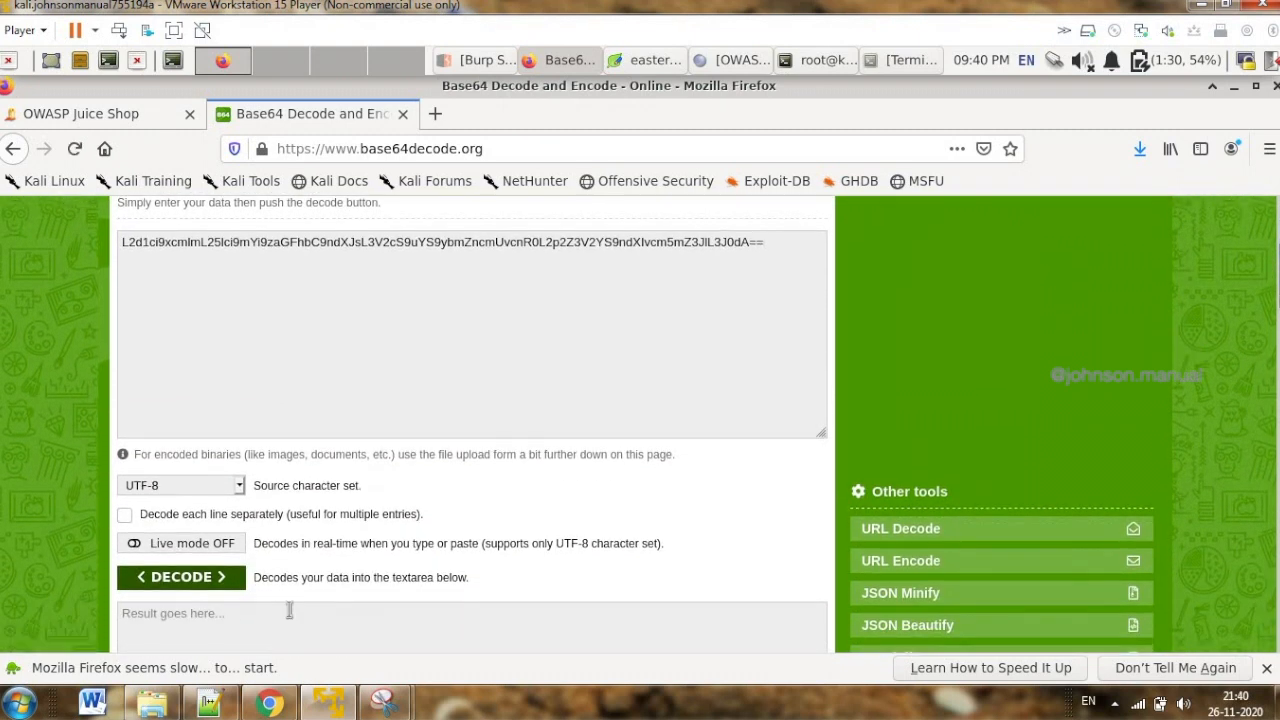
{"action": "left_click", "coordinate": [222, 584]}
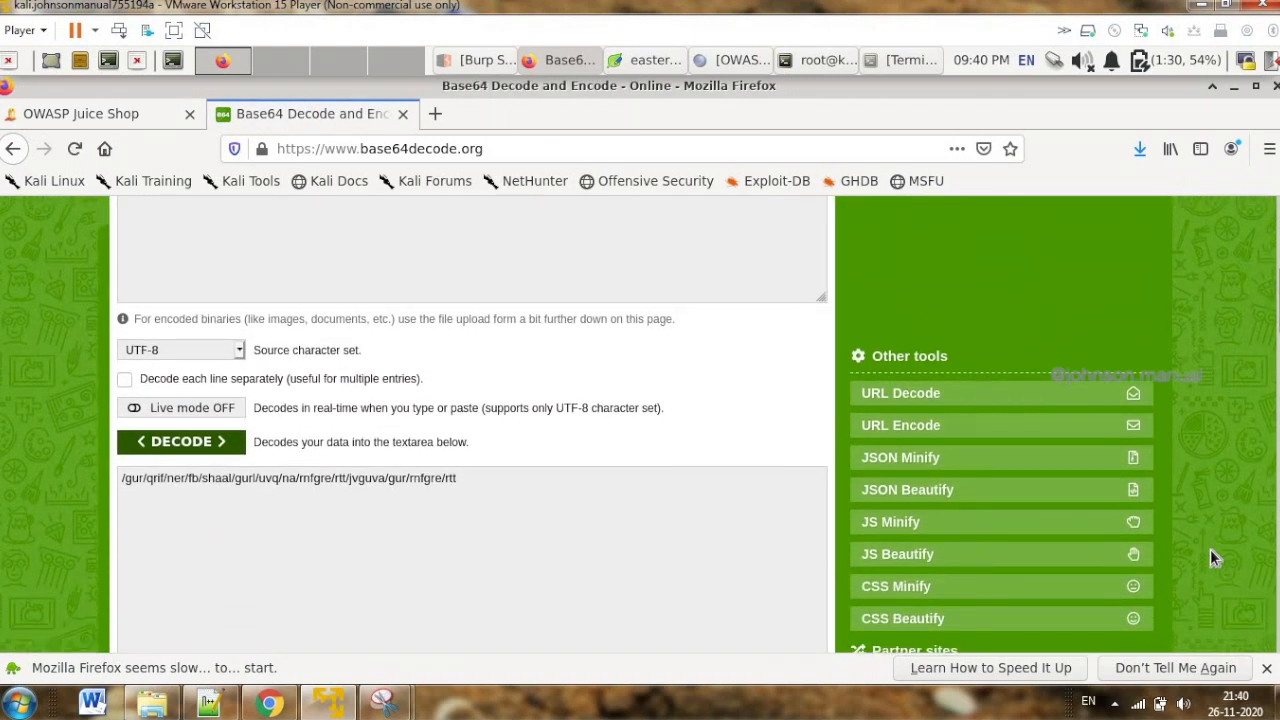
{"action": "left_click_drag", "start_coordinate": [480, 478], "coordinate": [106, 478]}
{"action": "key", "text": "ctrl+c"}
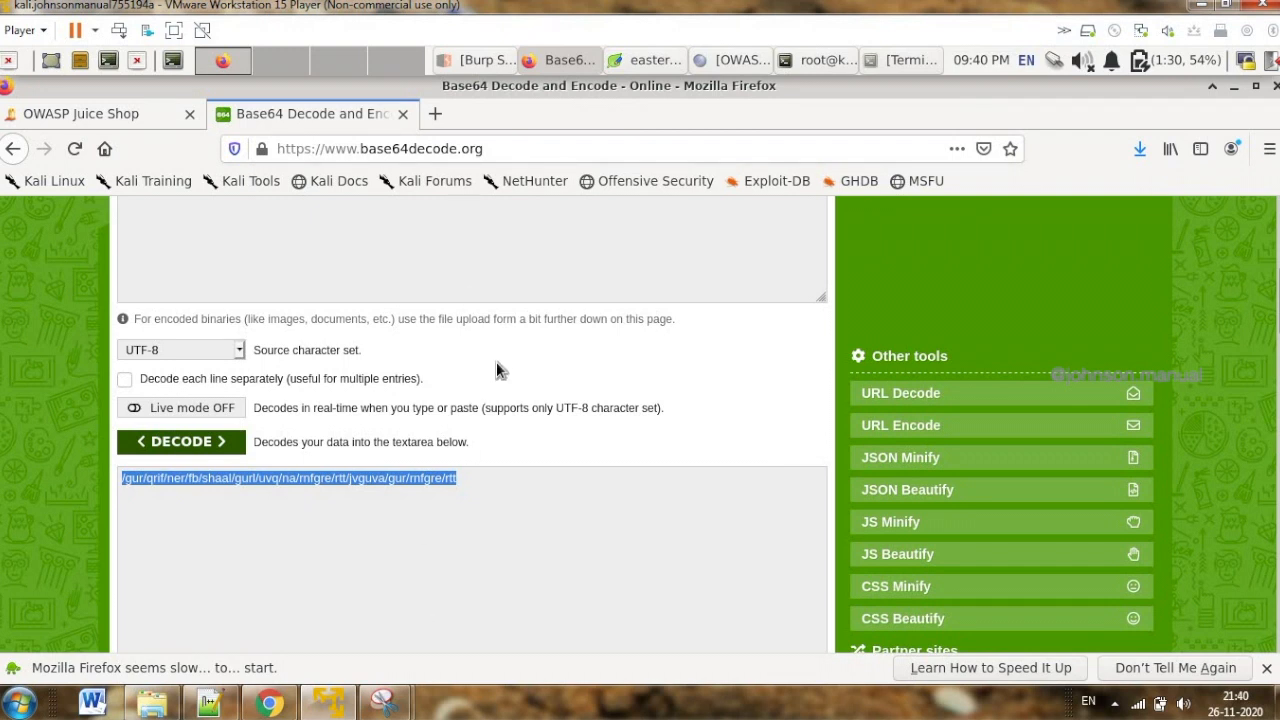
Try to open the Base64-decoded path /gur/qrif/ner/fb/shaal/gurl/uvq/na/rnfgre/rtt/jvguva/gur/rnfgre/rtt on 192.168.201.128:3000 in the Juice Shop tab
{"action": "left_click", "coordinate": [93, 119]}
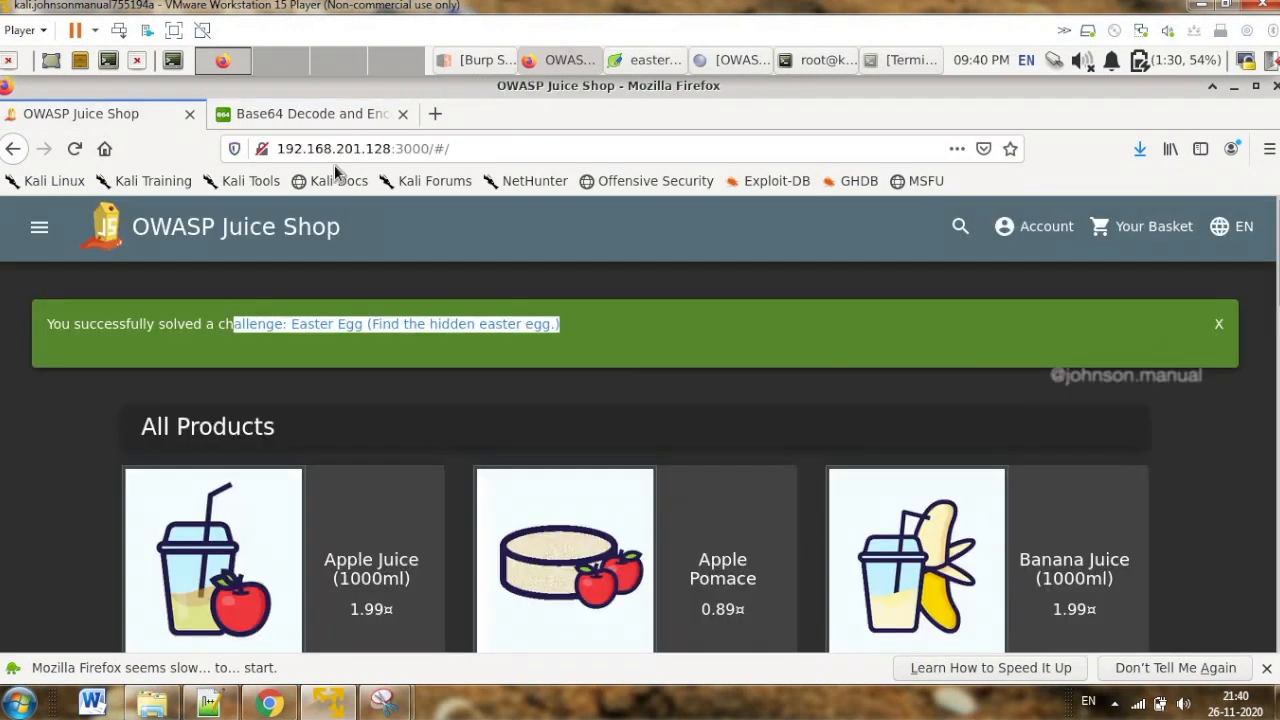
{"action": "left_click", "coordinate": [486, 148]}
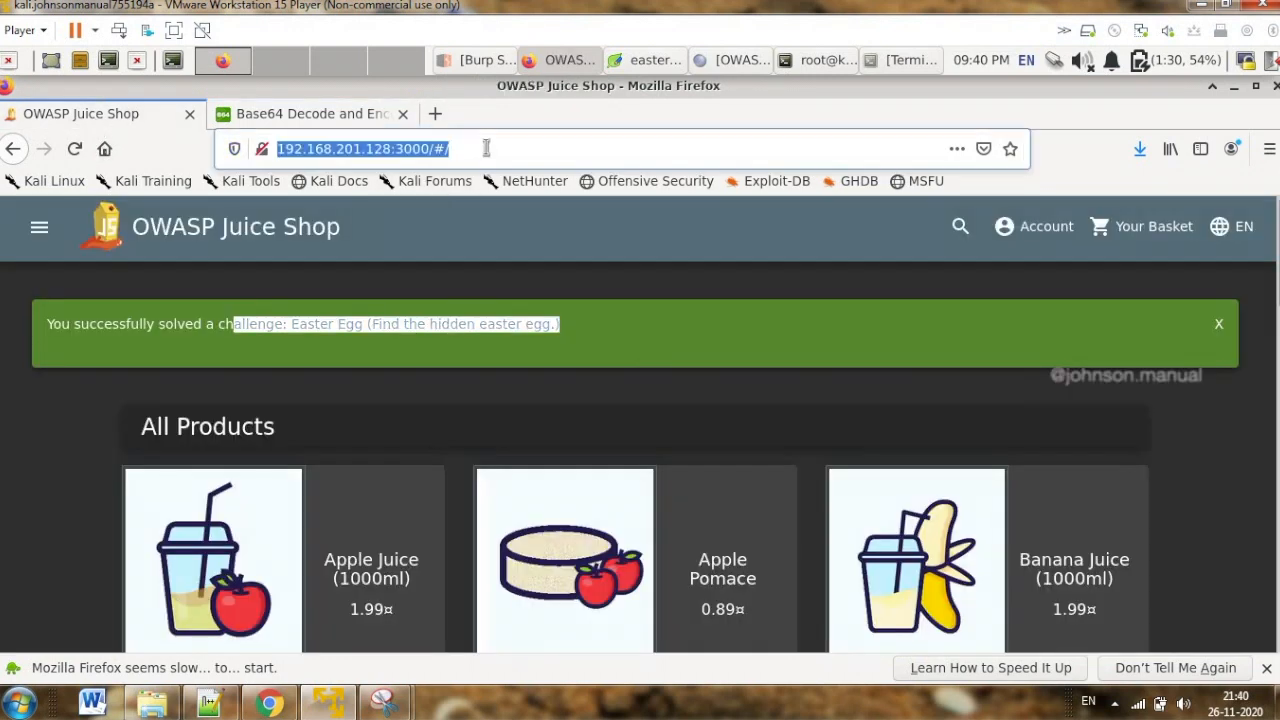
{"action": "left_click", "coordinate": [486, 148]}
{"action": "key", "text": "BackSpace"}
{"action": "key", "text": "BackSpace"}
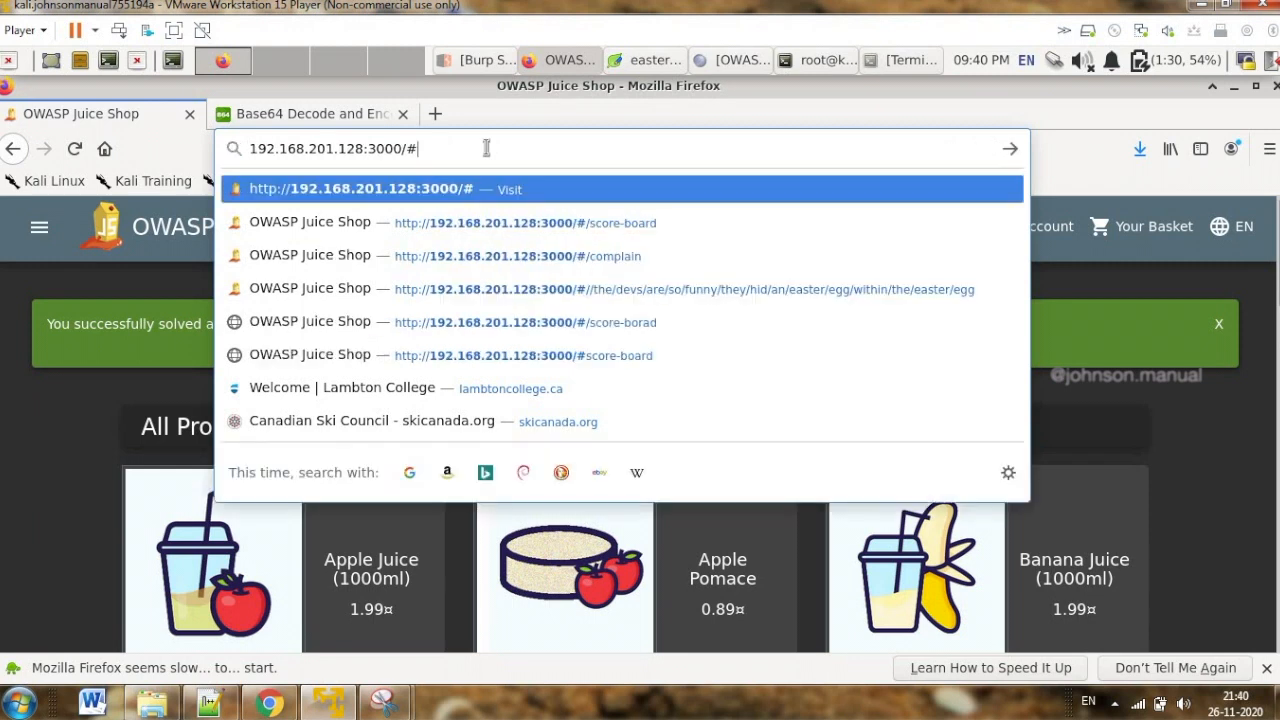
{"action": "key", "text": "ctrl+v"}
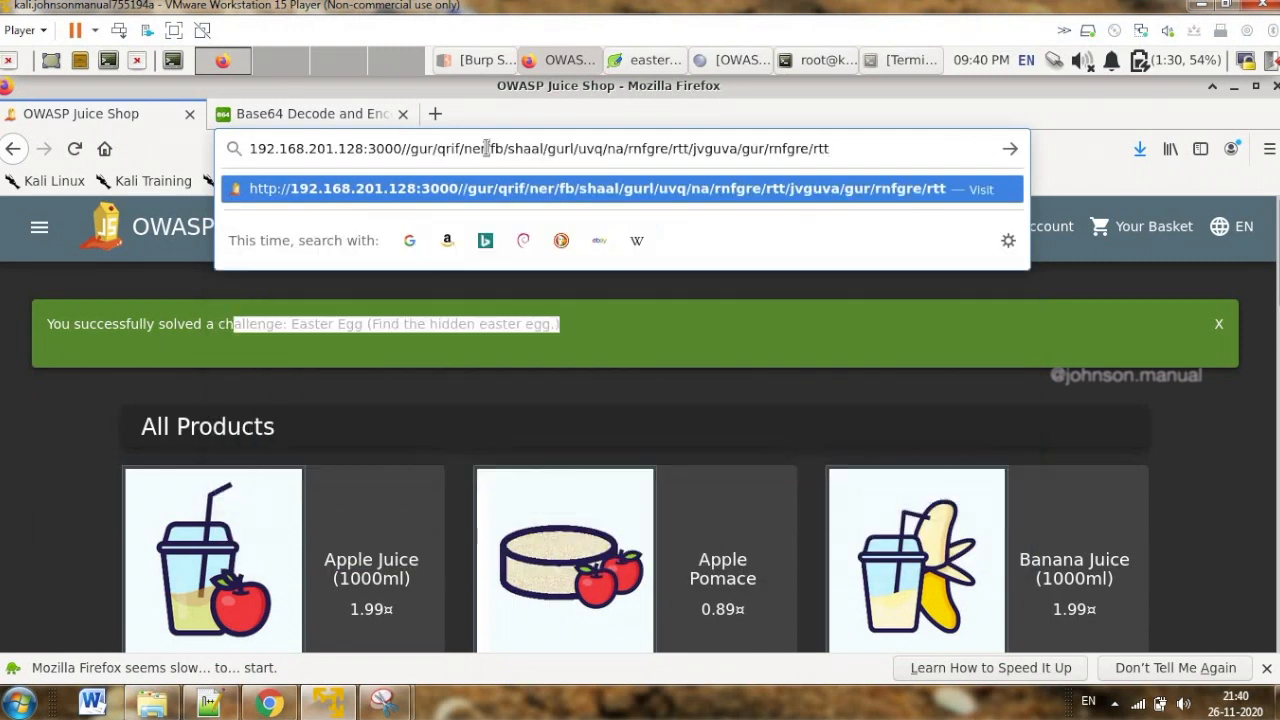
{"action": "key", "text": "Left"}
{"action": "key", "text": "Left"}
{"action": "key", "text": "Left"}
{"action": "key", "text": "Left"}
{"action": "key", "text": "Left"}
{"action": "key", "text": "Left"}
{"action": "key", "text": "Left"}
{"action": "key", "text": "Left"}
{"action": "key", "text": "Left"}
{"action": "key", "text": "Left"}
{"action": "key", "text": "Left"}
{"action": "key", "text": "Left"}
{"action": "key", "text": "Left"}
{"action": "key", "text": "Left"}
{"action": "key", "text": "Left"}
{"action": "key", "text": "Left"}
{"action": "key", "text": "Left"}
{"action": "key", "text": "Left"}
{"action": "key", "text": "Left"}
{"action": "key", "text": "Left"}
{"action": "key", "text": "Left"}
{"action": "key", "text": "Left"}
{"action": "key", "text": "Left"}
{"action": "key", "text": "Left"}
{"action": "key", "text": "Left"}
{"action": "key", "text": "Left"}
{"action": "key", "text": "Left"}
{"action": "key", "text": "Left"}
{"action": "key", "text": "Left"}
{"action": "key", "text": "Left"}
{"action": "key", "text": "Left"}
{"action": "key", "text": "Left"}
{"action": "key", "text": "Left"}
{"action": "key", "text": "Left"}
{"action": "key", "text": "Left"}
{"action": "key", "text": "Left"}
{"action": "key", "text": "Left"}
{"action": "key", "text": "Left"}
{"action": "key", "text": "Left"}
{"action": "key", "text": "Left"}
{"action": "key", "text": "Delete"}
{"action": "key", "text": "Return"}
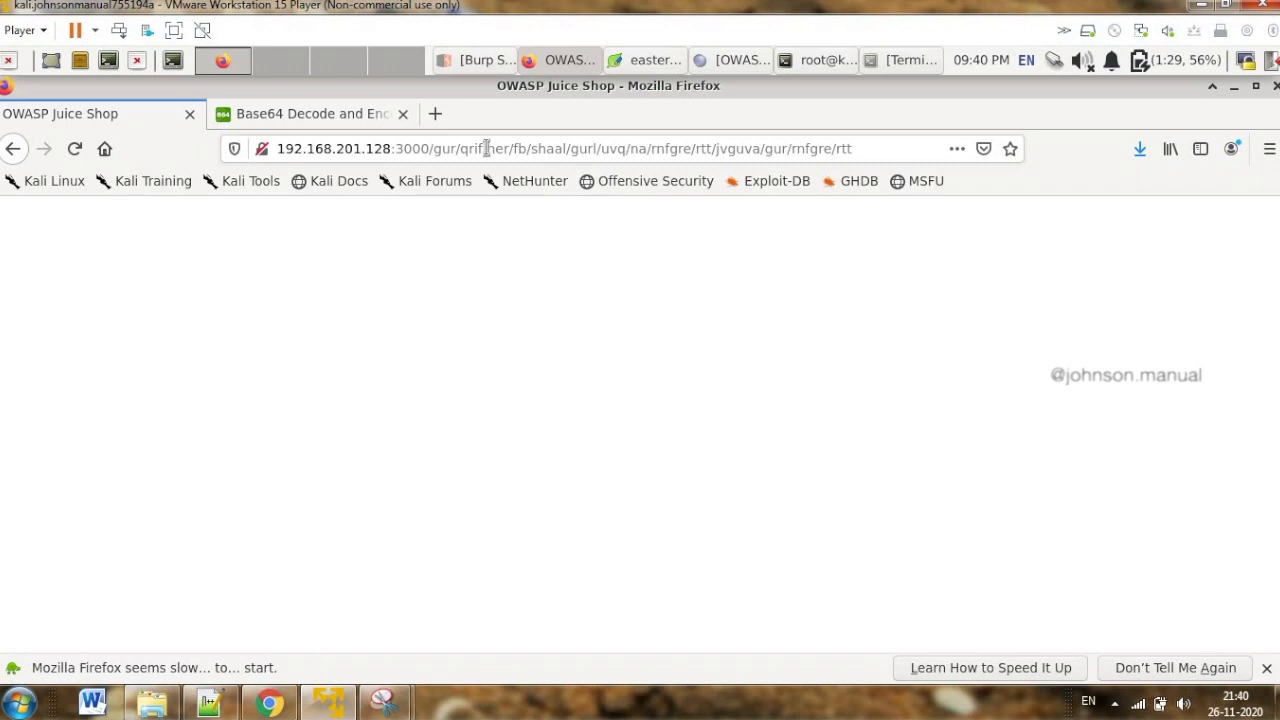
{"action": "left_click", "coordinate": [859, 148]}
{"action": "key", "text": "ctrl+a"}
{"action": "left_click", "coordinate": [486, 58]}
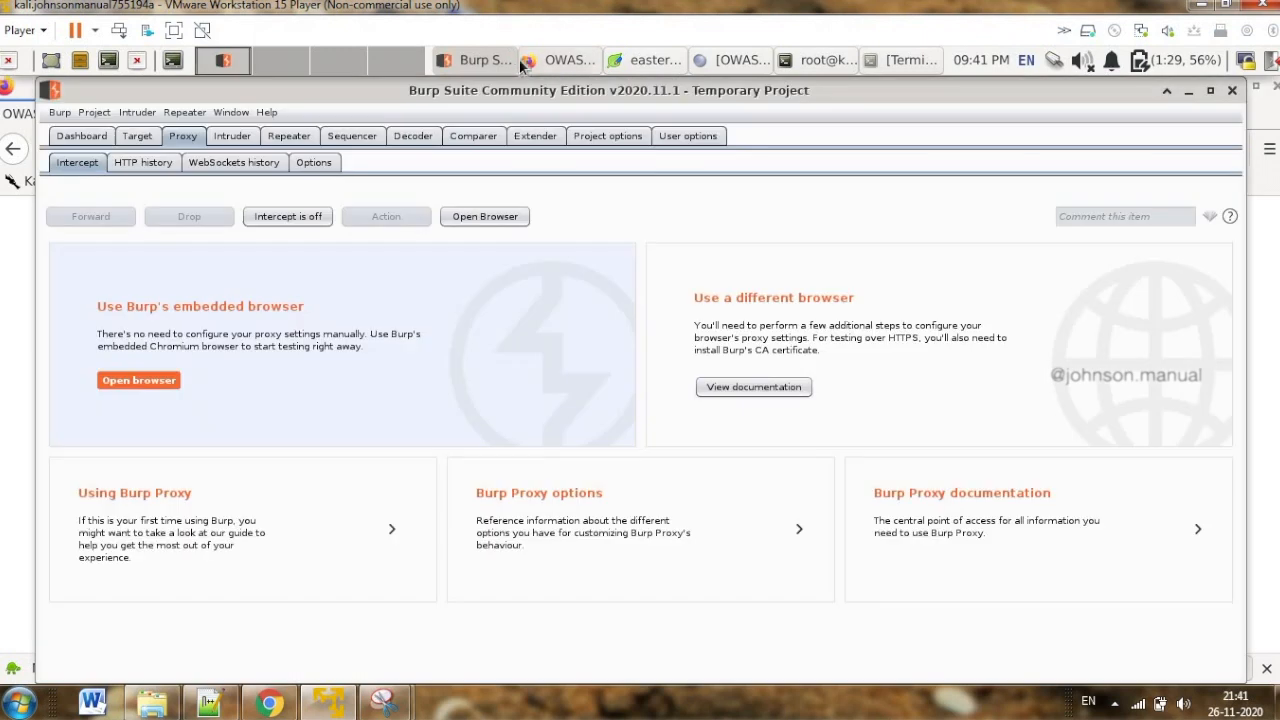
{"action": "left_click", "coordinate": [552, 60]}
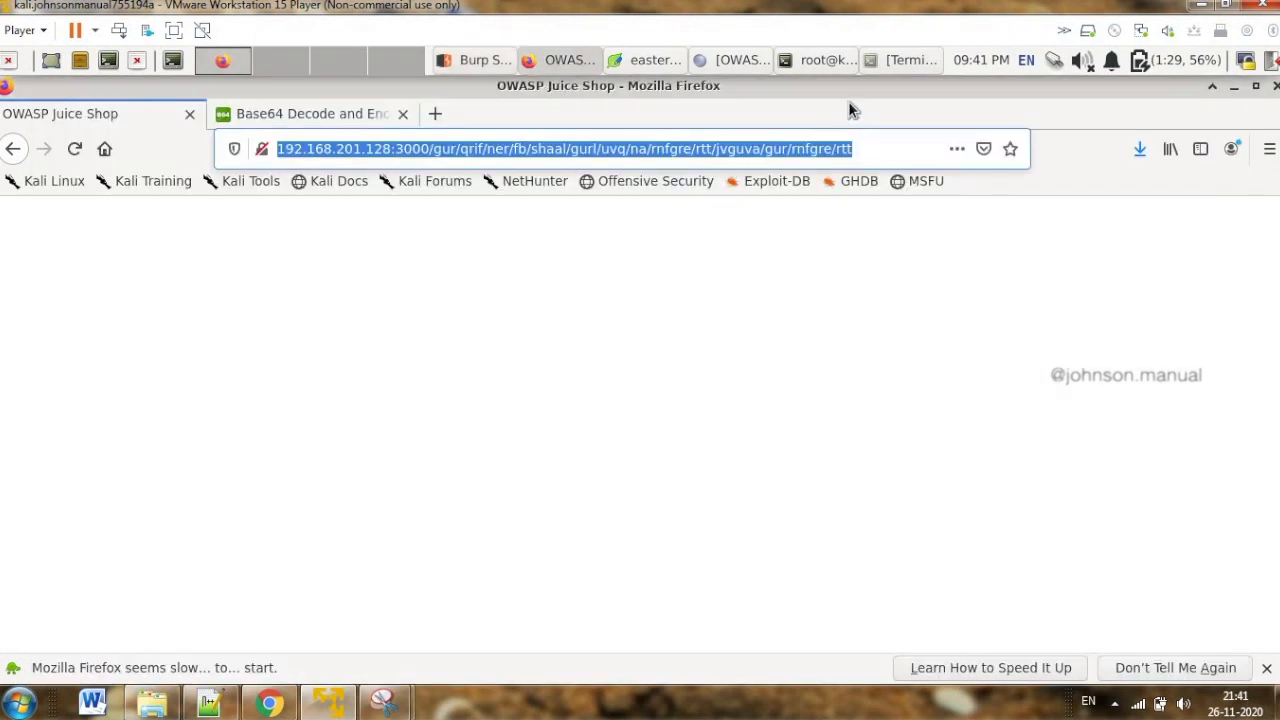
{"action": "left_click", "coordinate": [648, 62]}
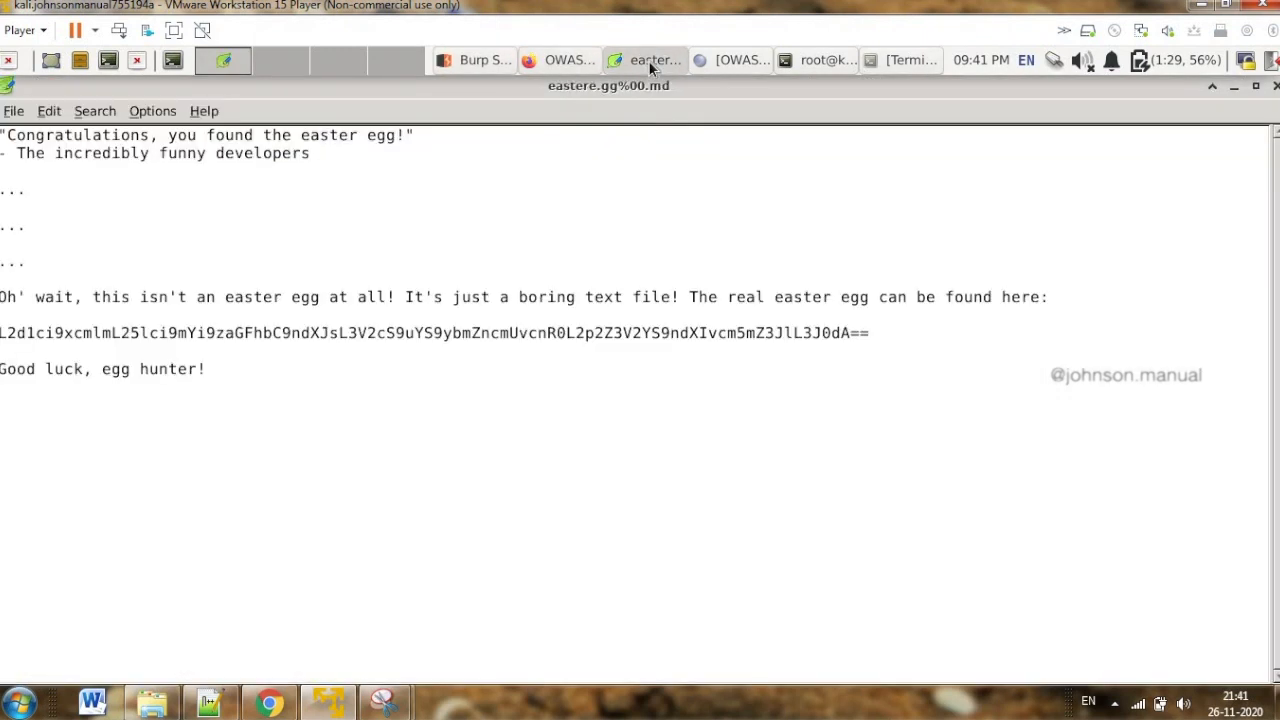
{"action": "left_click", "coordinate": [567, 58]}
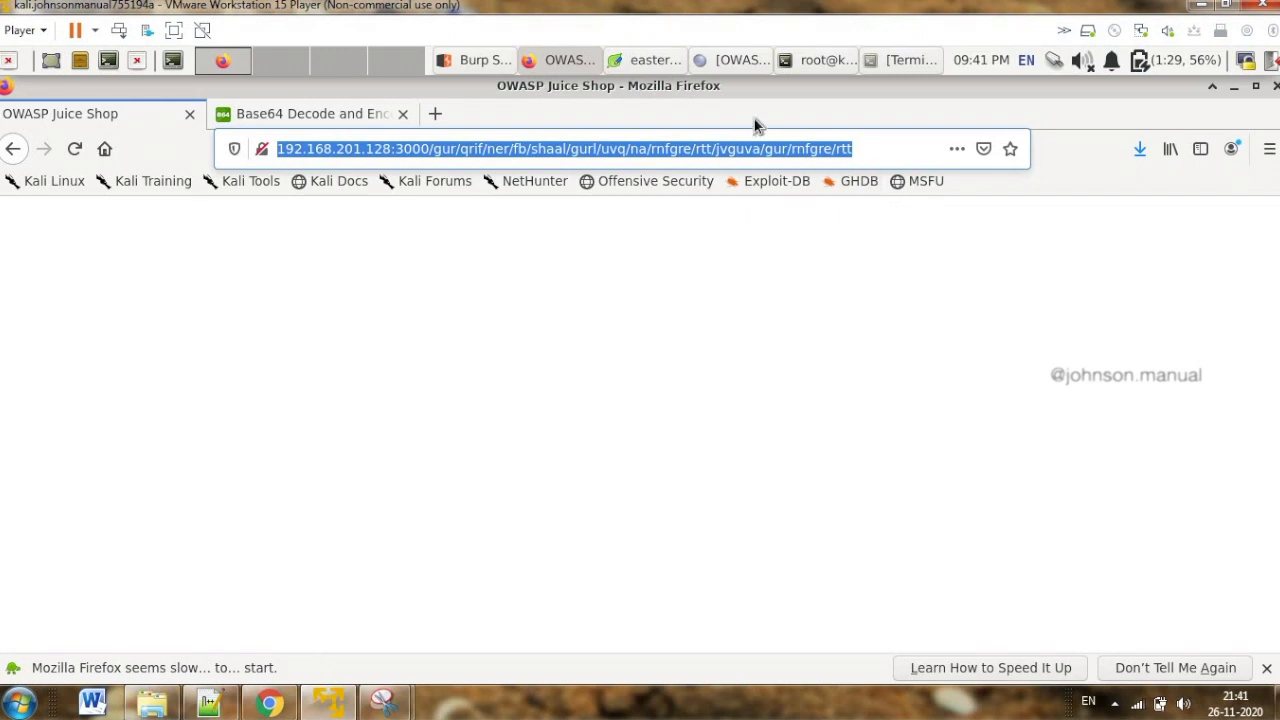
{"action": "left_click", "coordinate": [556, 60]}
{"action": "left_click", "coordinate": [552, 62]}
Open rot13.com in a new browser tab
{"action": "left_click", "coordinate": [437, 113]}
{"action": "type", "text": "rot13"}
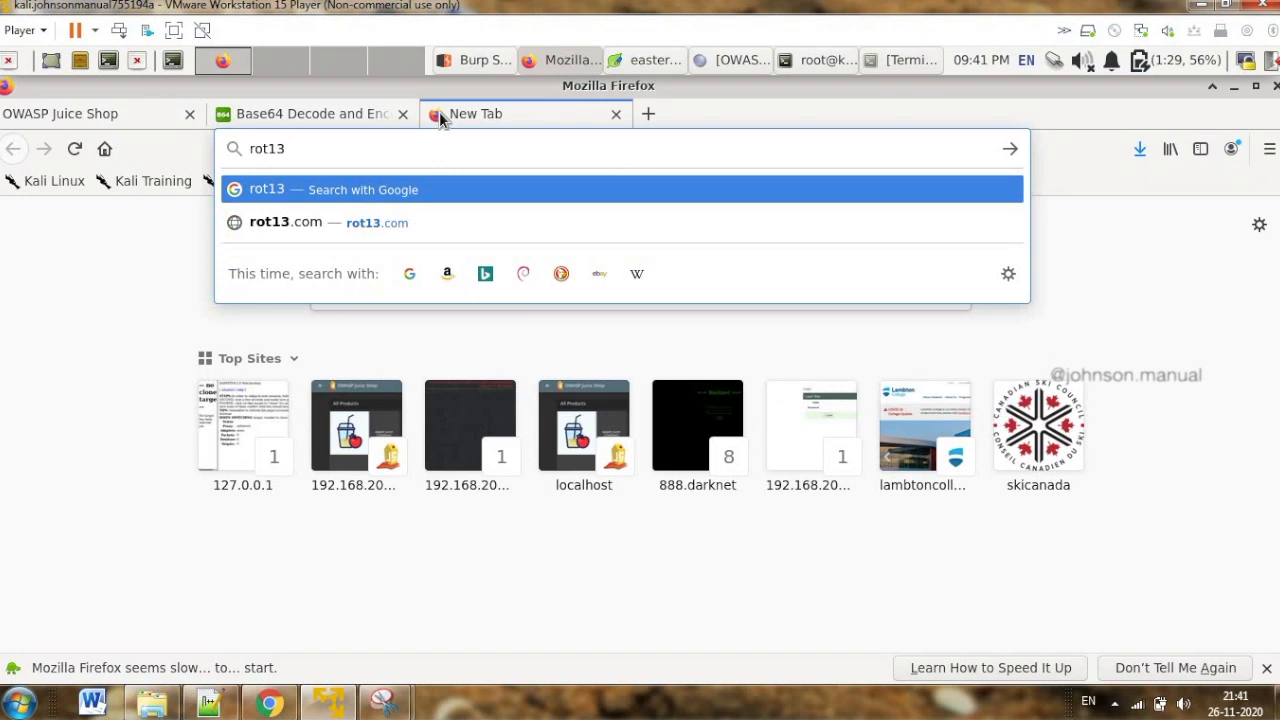
{"action": "key", "text": "Down"}
{"action": "key", "text": "Return"}
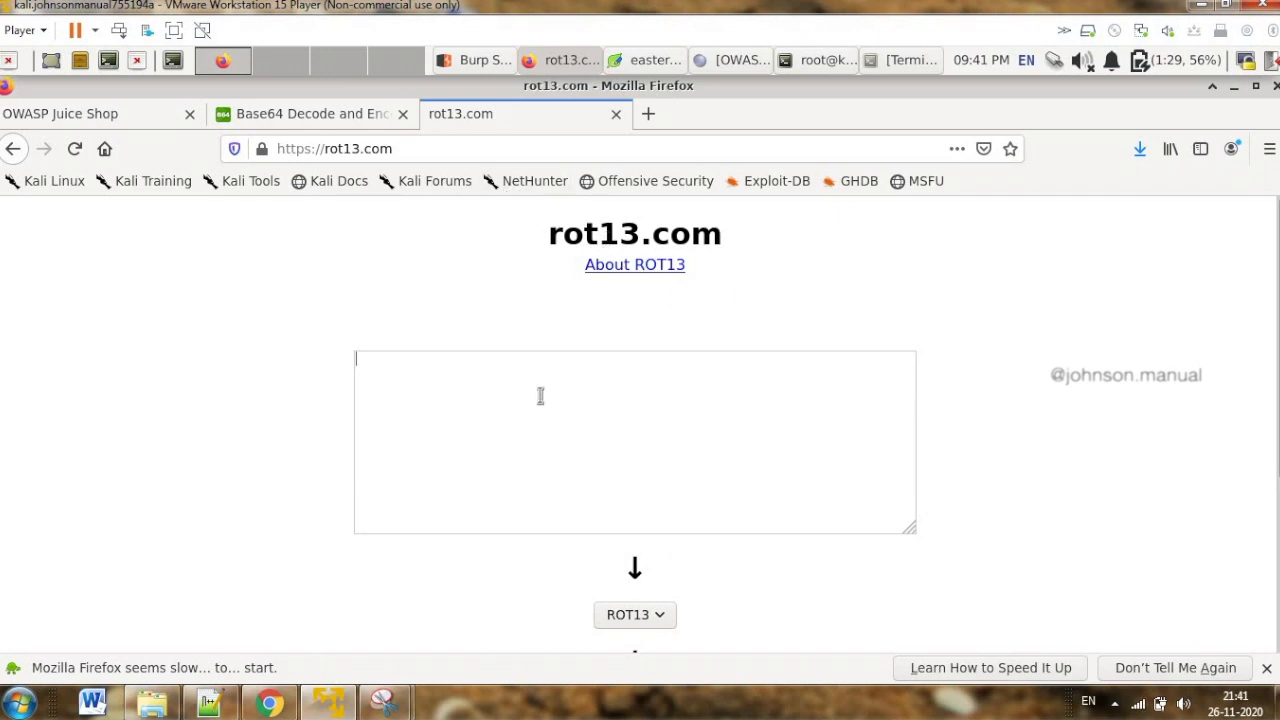
Paste the Base64-decoded path into the ROT13 converter and copy the converted path from the output
{"action": "key", "text": "ctrl+v"}
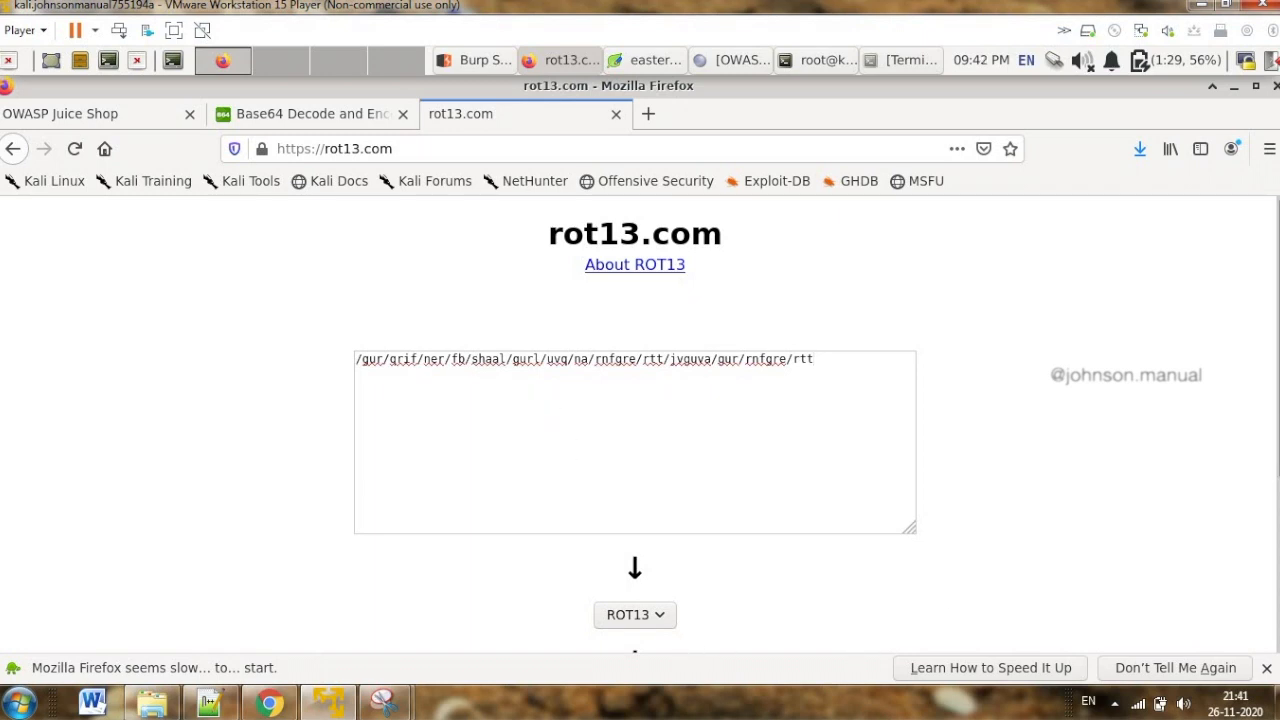
{"action": "scroll", "coordinate": [1276, 598], "scroll_direction": "down", "scroll_amount": 4}
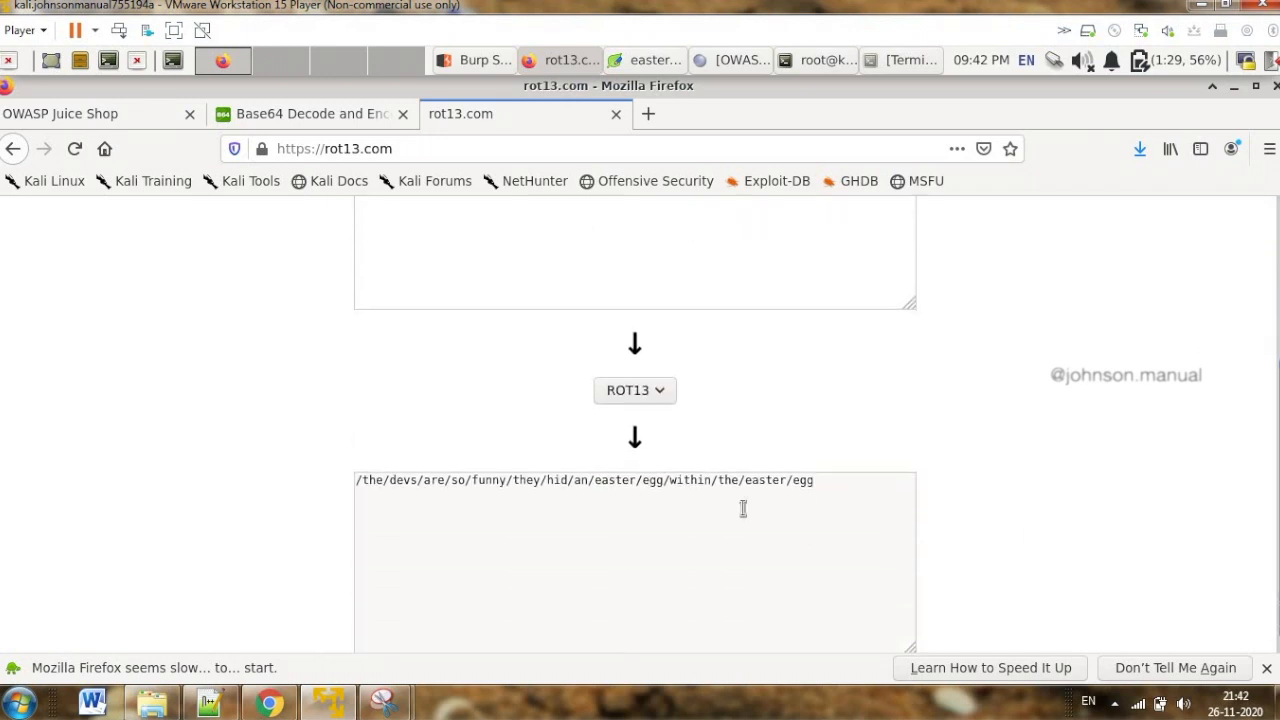
{"action": "left_click_drag", "start_coordinate": [831, 483], "coordinate": [357, 484]}
{"action": "key", "text": "ctrl+c"}
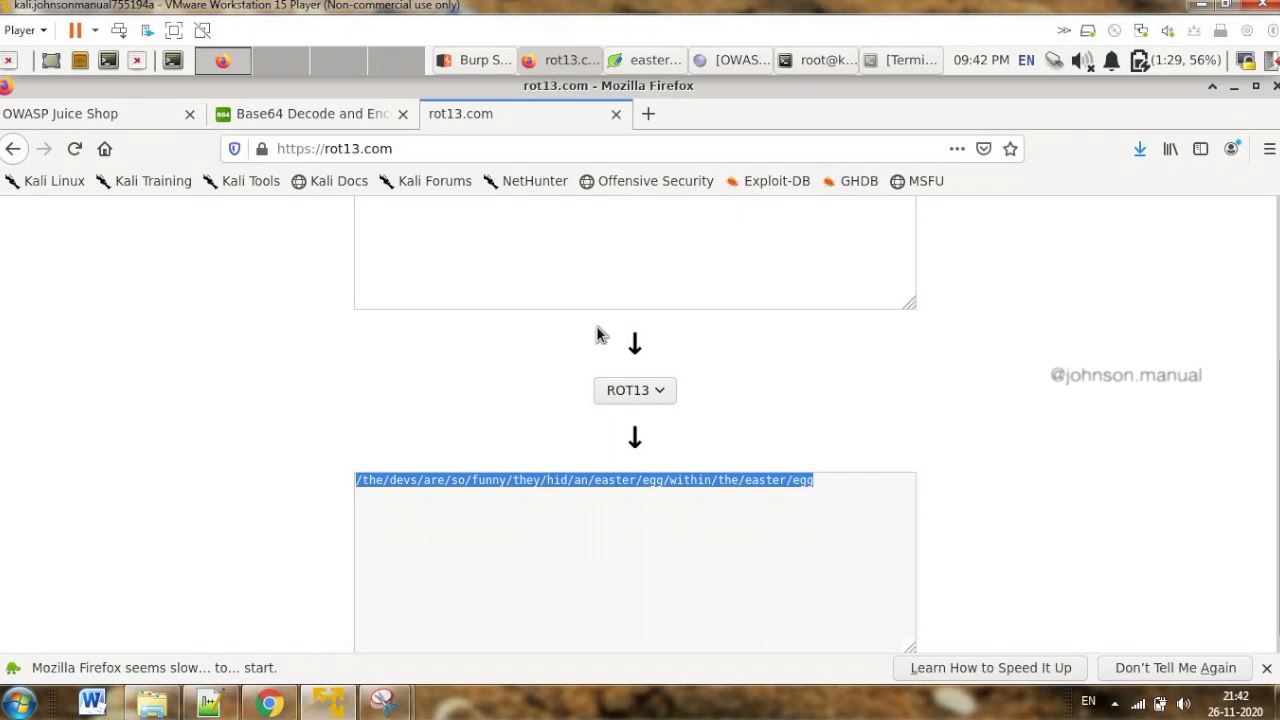
Replace the path in the Juice Shop tab's address with /the/devs/are/so/funny/they/hid/an/easter/egg/within/the/easter/egg and load the page
{"action": "left_click", "coordinate": [562, 58]}
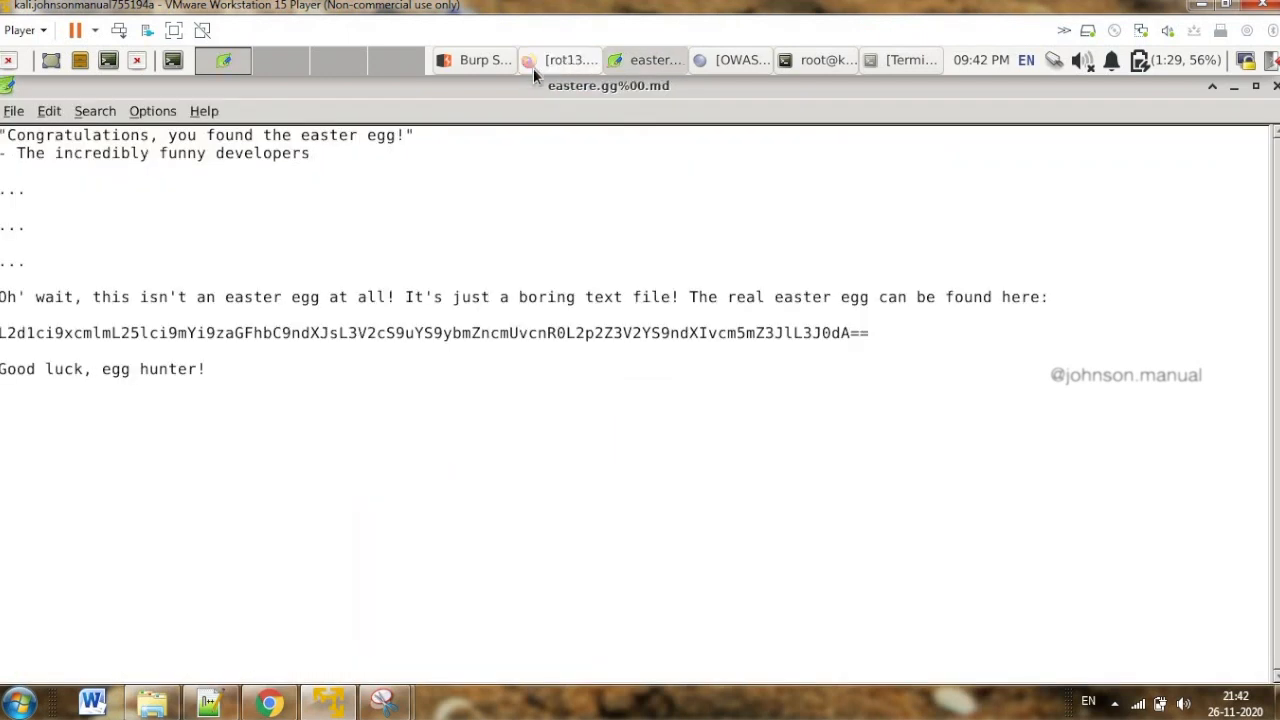
{"action": "left_click", "coordinate": [533, 67]}
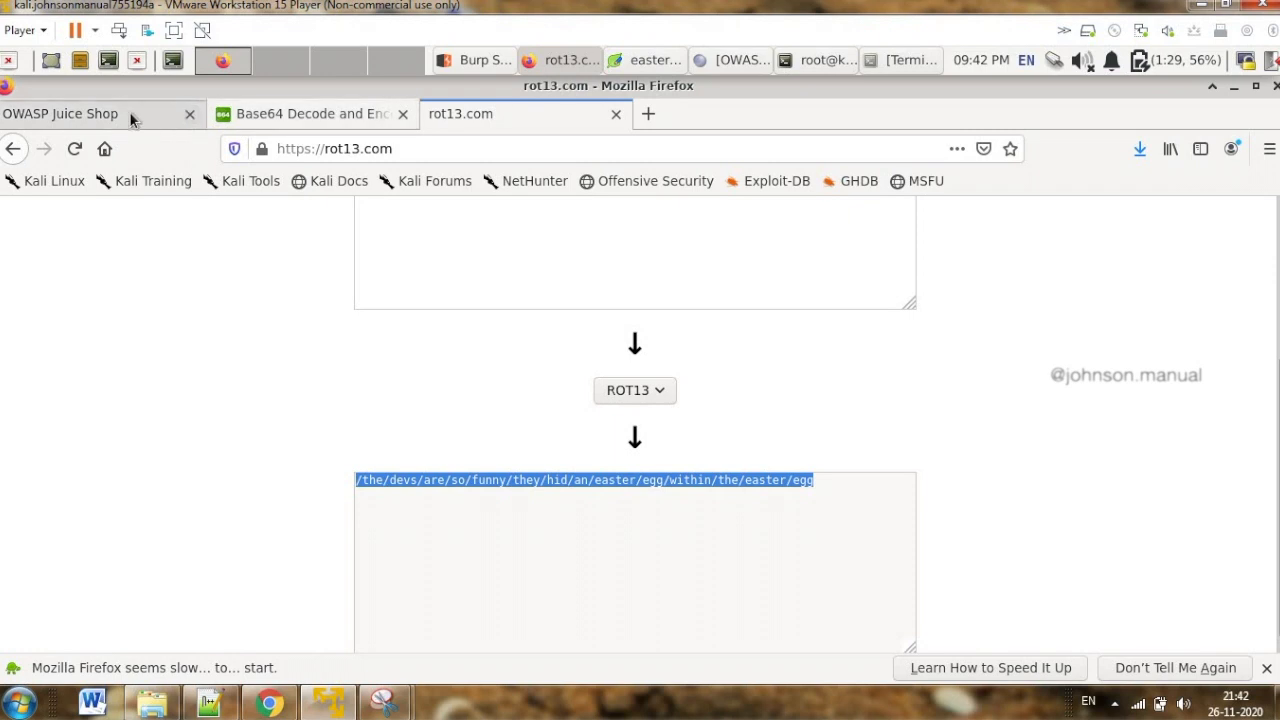
{"action": "left_click", "coordinate": [133, 119]}
{"action": "left_click_drag", "start_coordinate": [868, 151], "coordinate": [432, 151]}
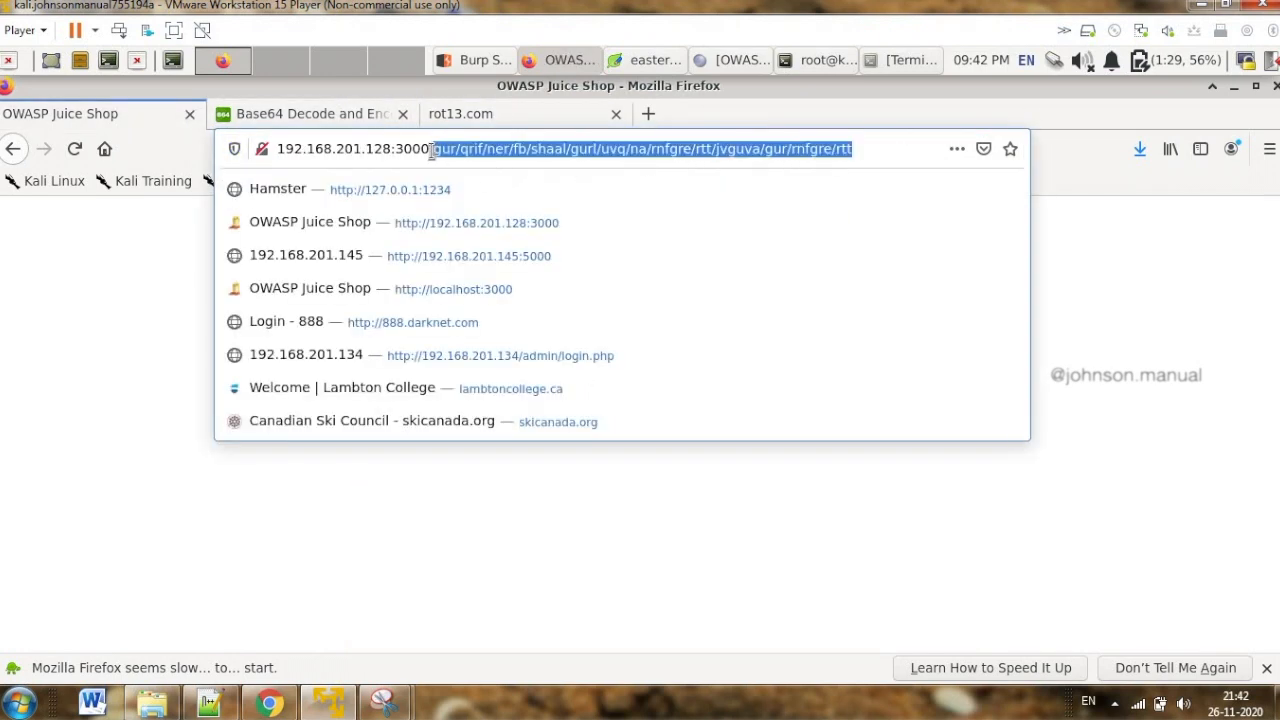
{"action": "key", "text": "BackSpace"}
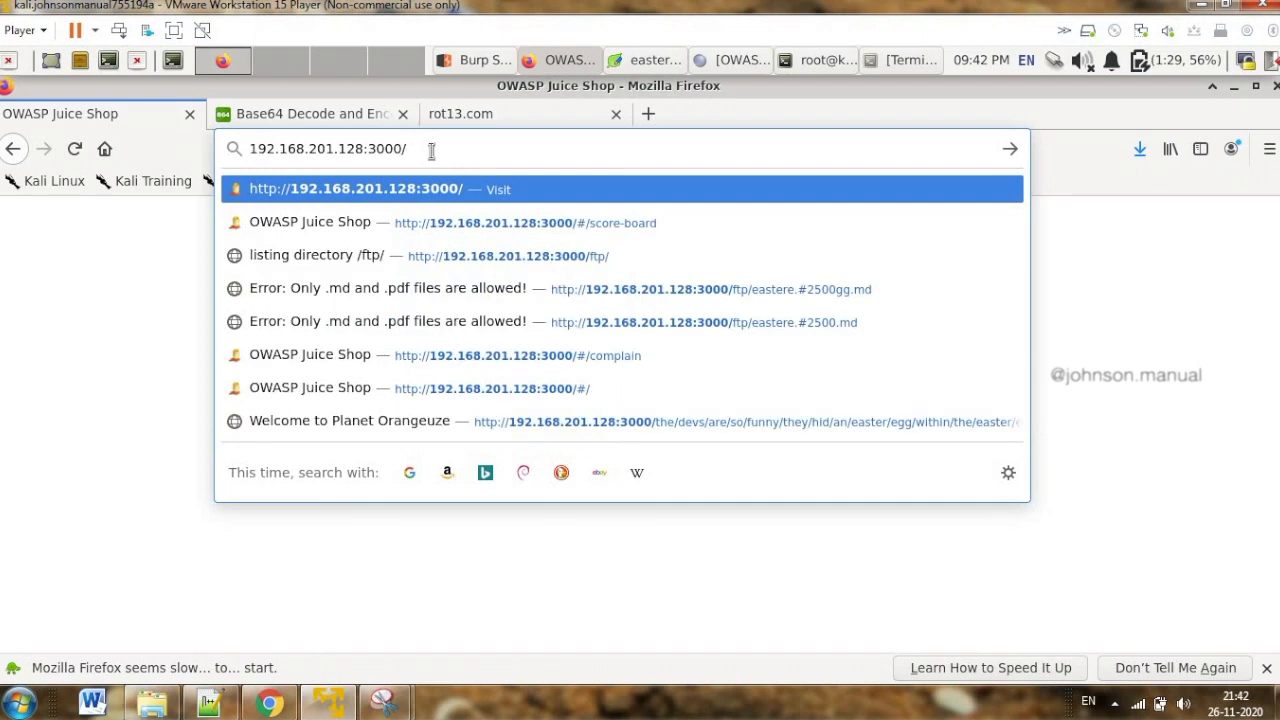
{"action": "key", "text": "ctrl+v"}
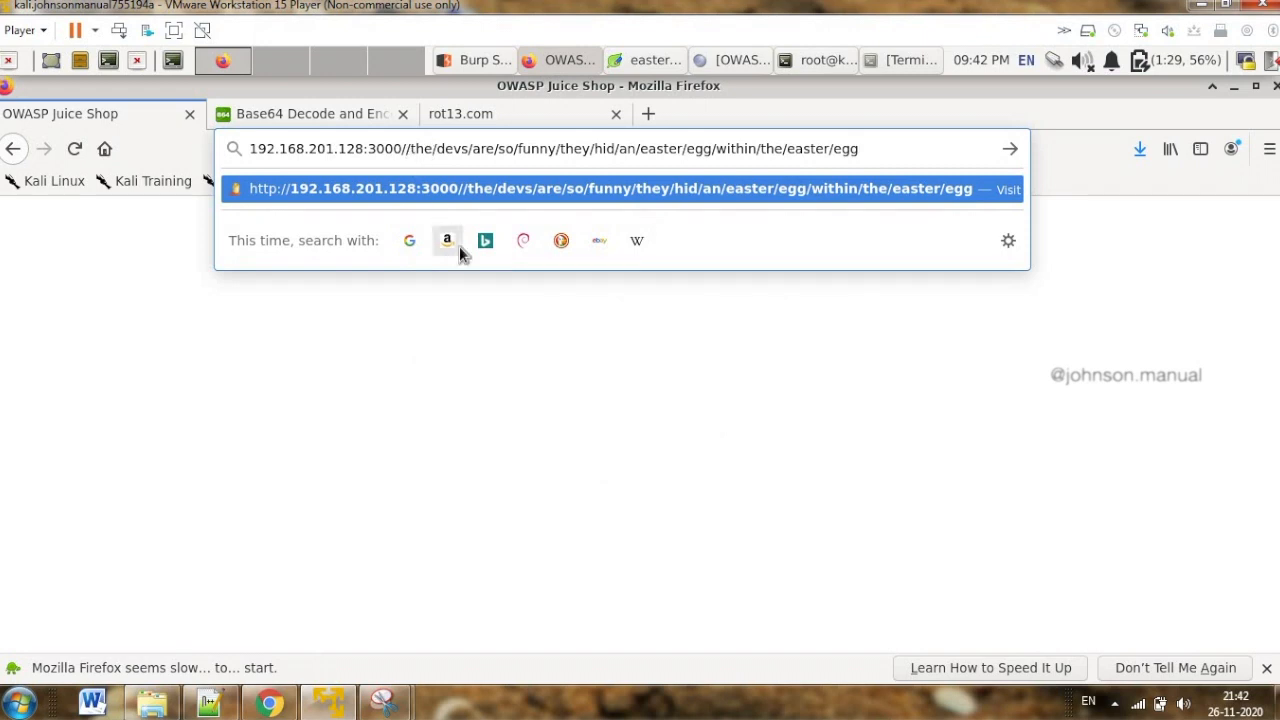
{"action": "key", "text": "BackSpace"}
{"action": "key", "text": "Return"}
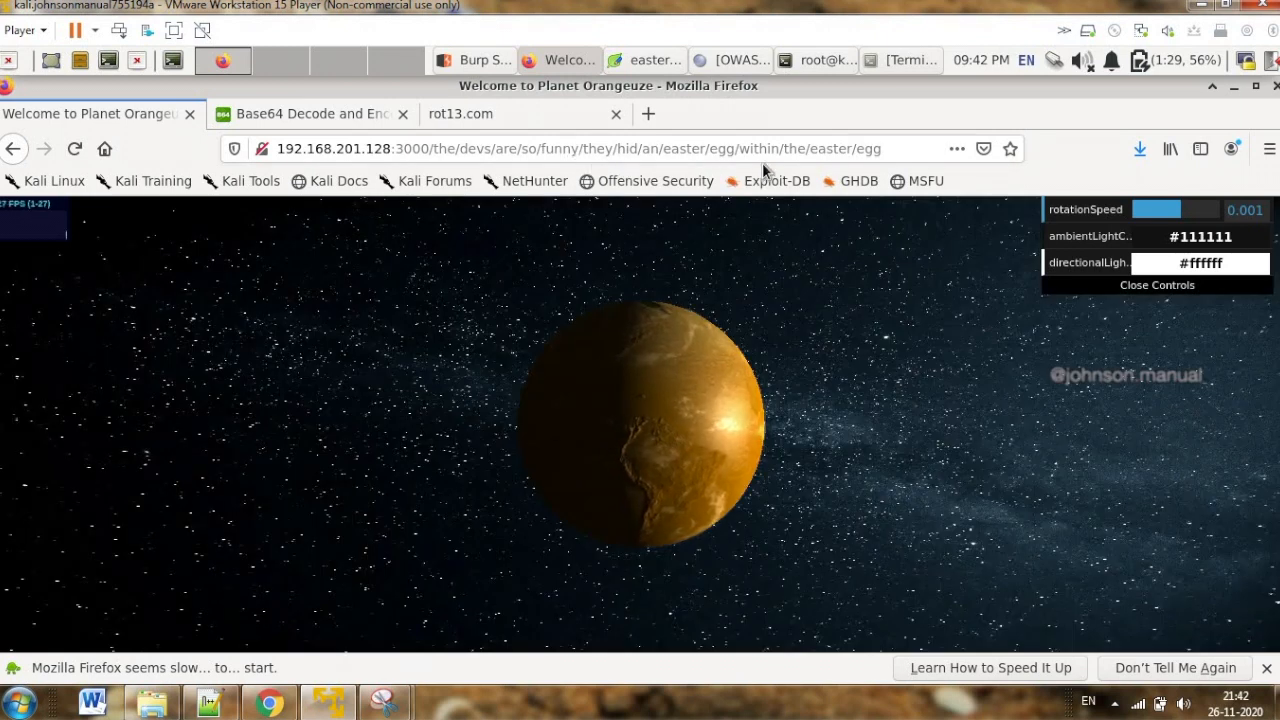
Rotate the orange planet in the 3D scene to examine its surface from several sides
{"action": "left_click_drag", "start_coordinate": [737, 437], "coordinate": [491, 437]}
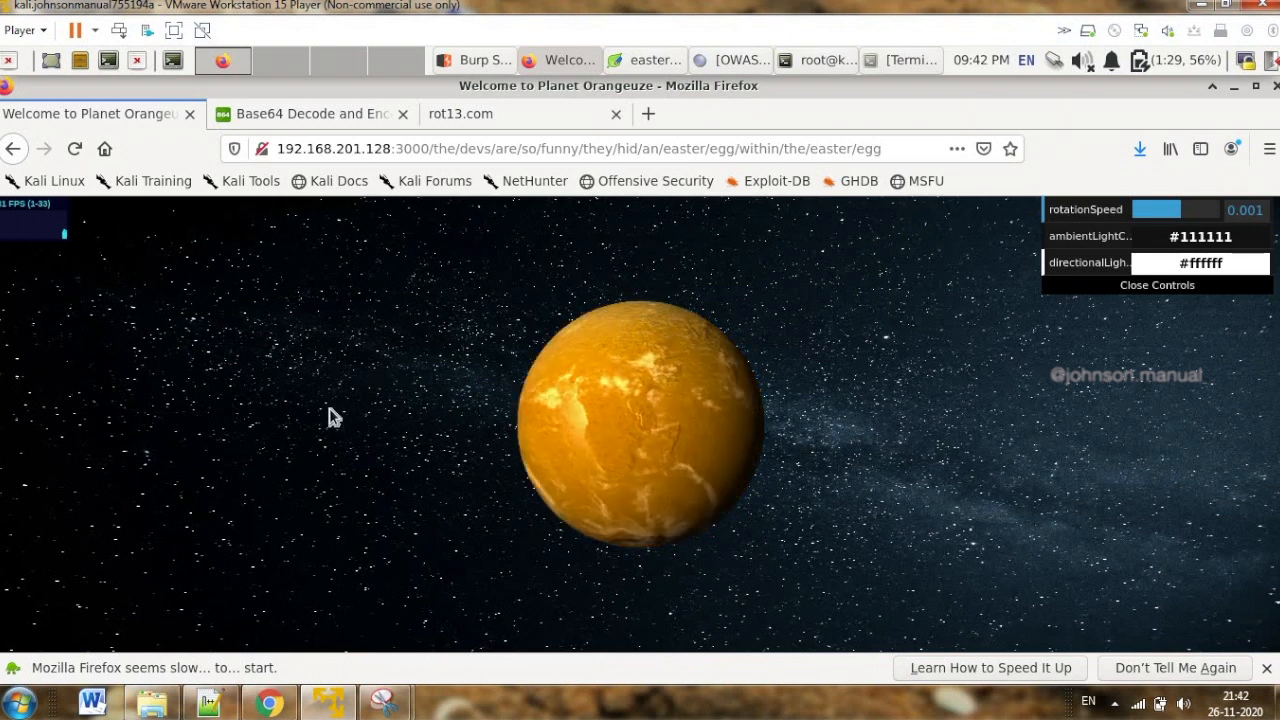
{"action": "left_click_drag", "start_coordinate": [684, 432], "coordinate": [444, 413]}
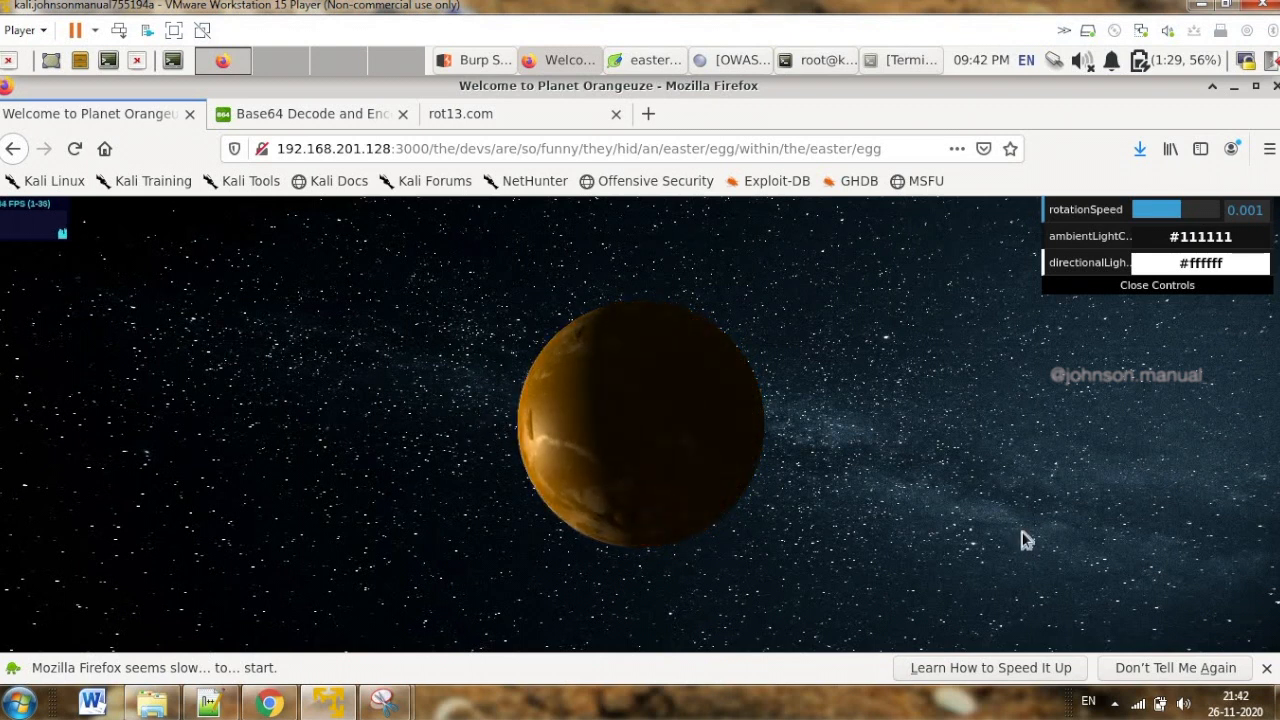
{"action": "left_click_drag", "start_coordinate": [594, 451], "coordinate": [646, 545]}
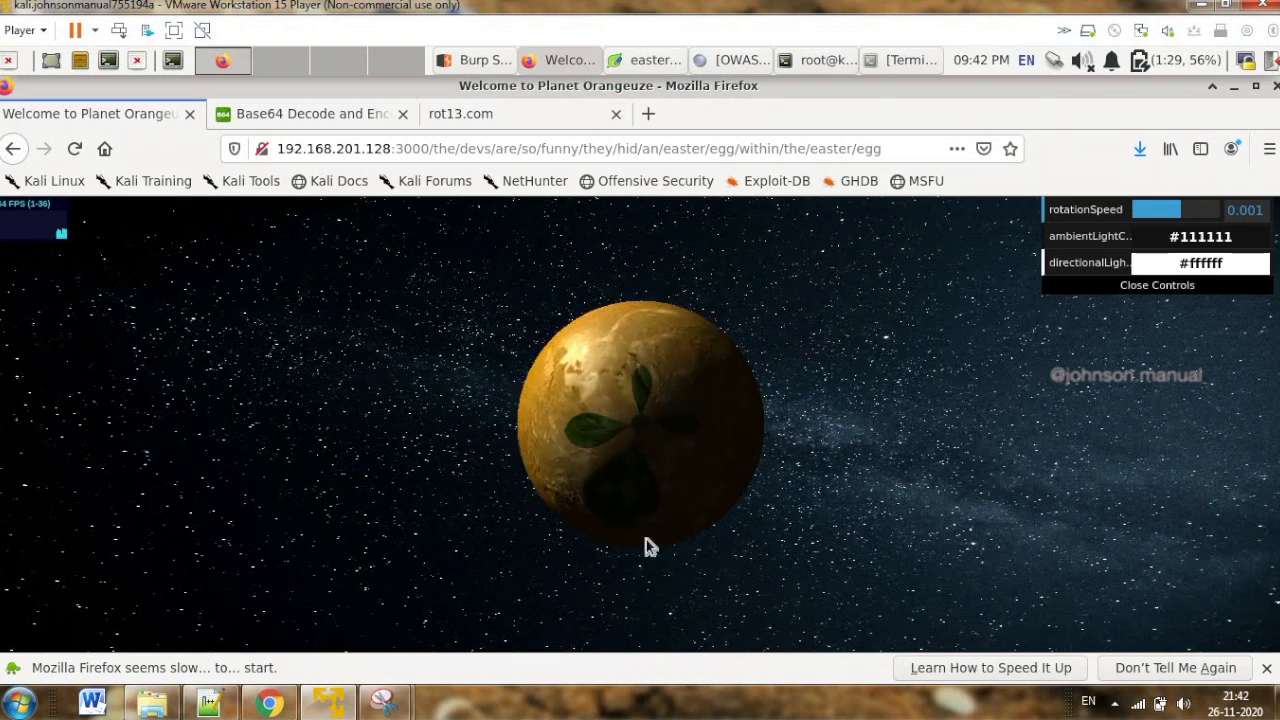
{"action": "left_click_drag", "start_coordinate": [629, 480], "coordinate": [545, 415]}
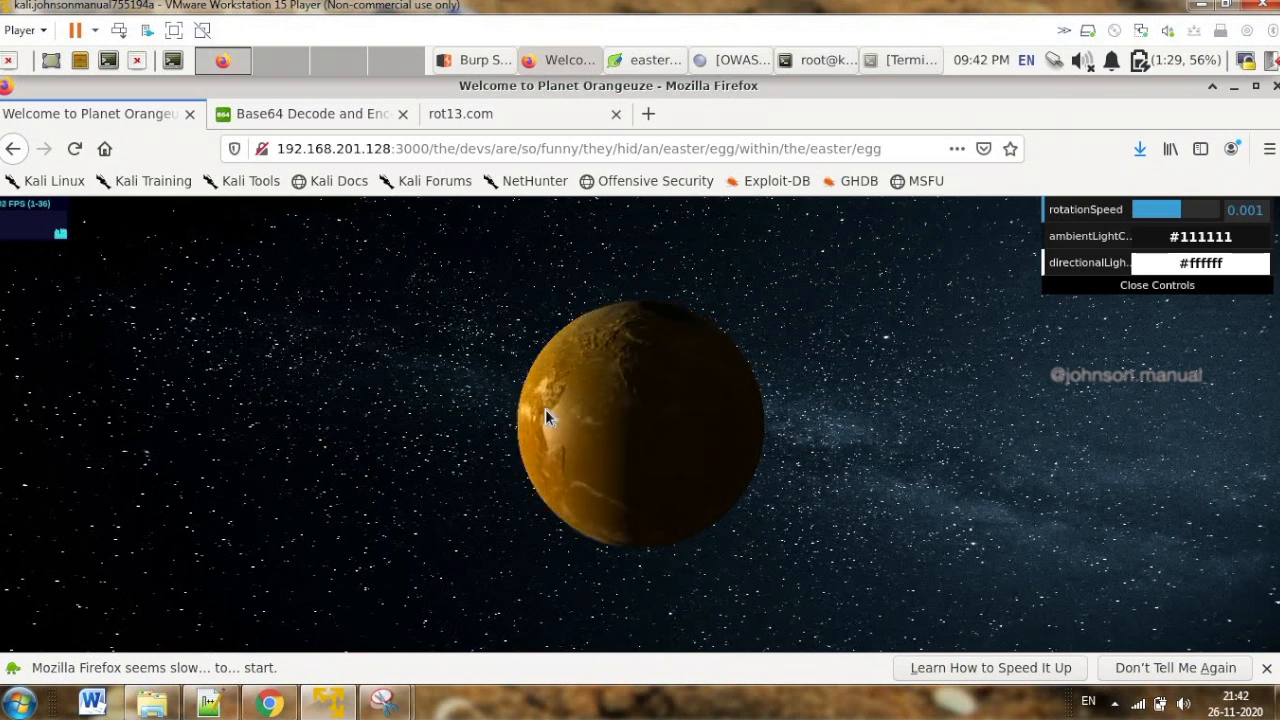
{"action": "left_click_drag", "start_coordinate": [742, 418], "coordinate": [756, 418]}
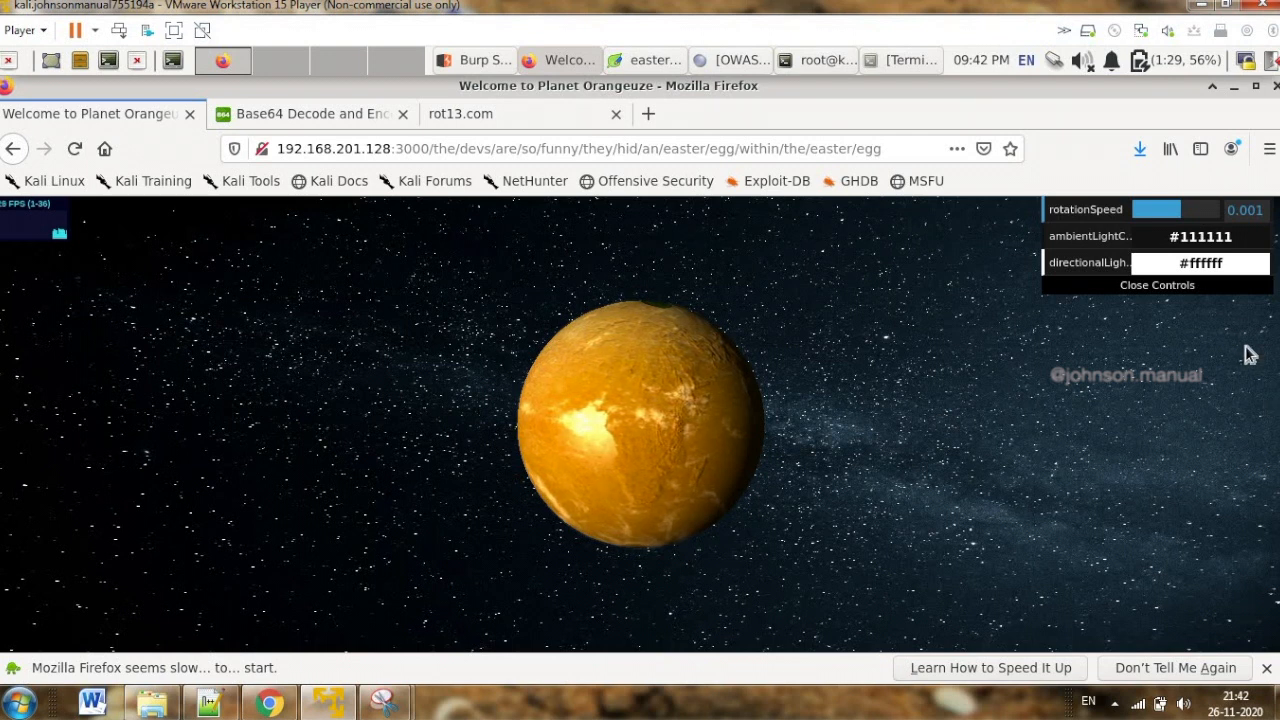
Set the planet scene's ambient light colour to #c03e3e and its rotation speed to -0.01
{"action": "mouse_move", "coordinate": [1220, 262]}
{"action": "left_click_drag", "start_coordinate": [1220, 294], "coordinate": [1197, 273]}
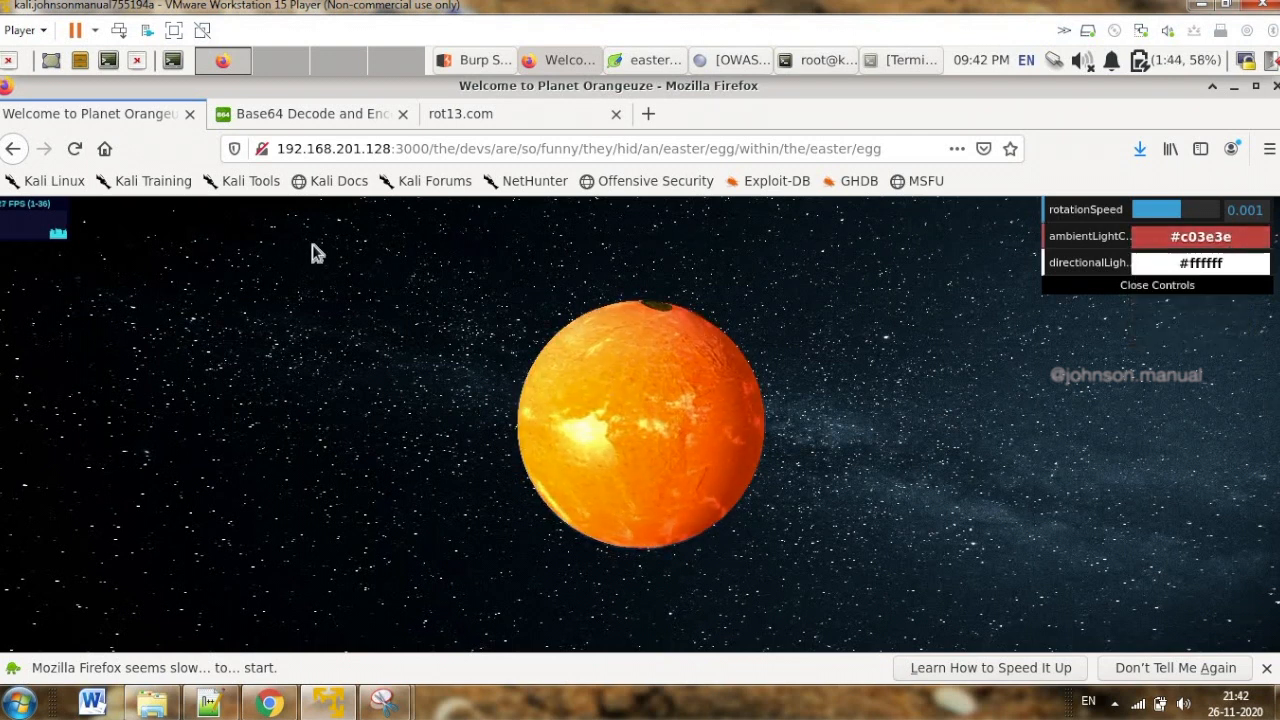
{"action": "left_click_drag", "start_coordinate": [1172, 212], "coordinate": [1120, 222]}
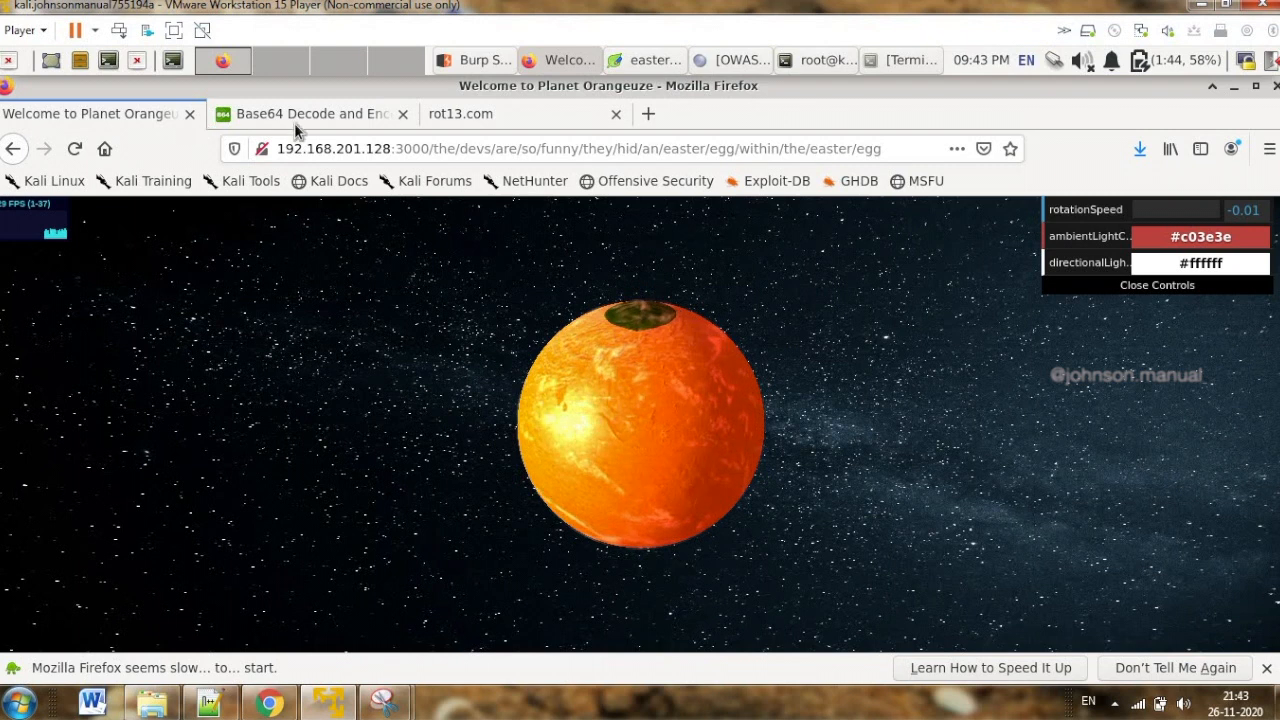
Open the Juice Shop home page at 192.168.201.128:3000 in a new browser tab and check the challenge notification
{"action": "left_click", "coordinate": [648, 113]}
{"action": "type", "text": "192"}
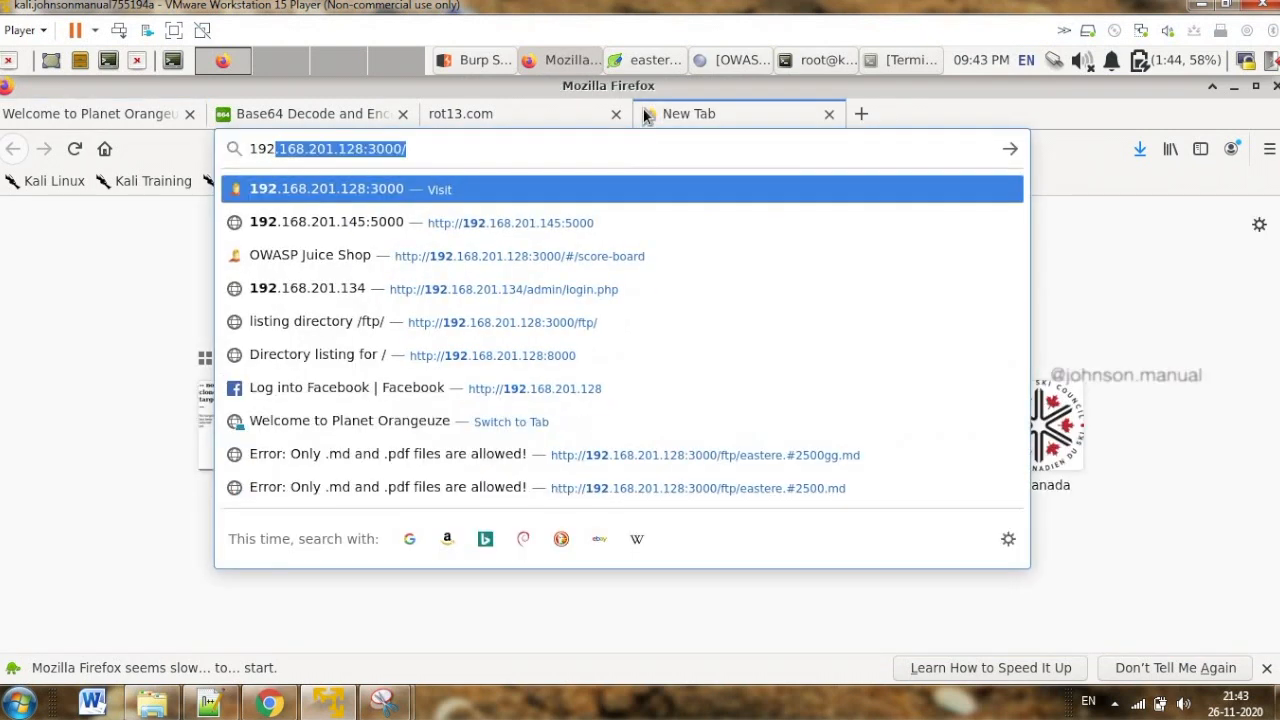
{"action": "key", "text": "Return"}
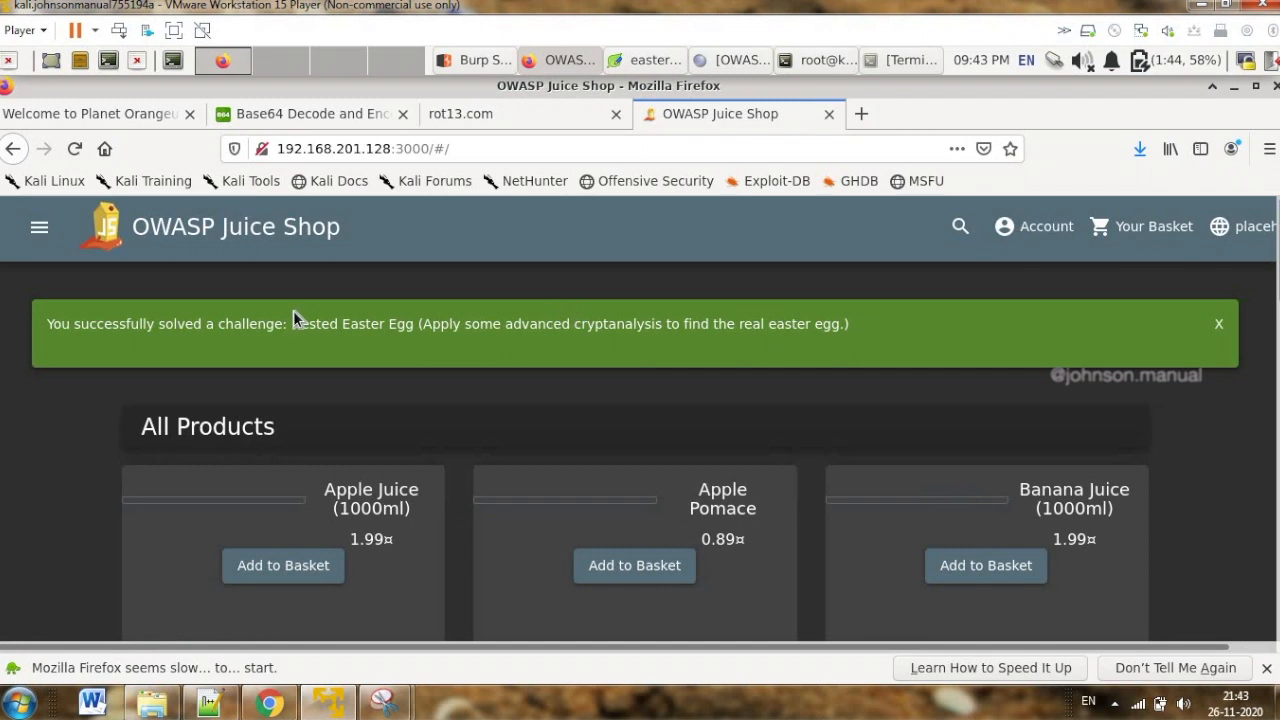
{"action": "left_click_drag", "start_coordinate": [53, 325], "coordinate": [307, 330]}
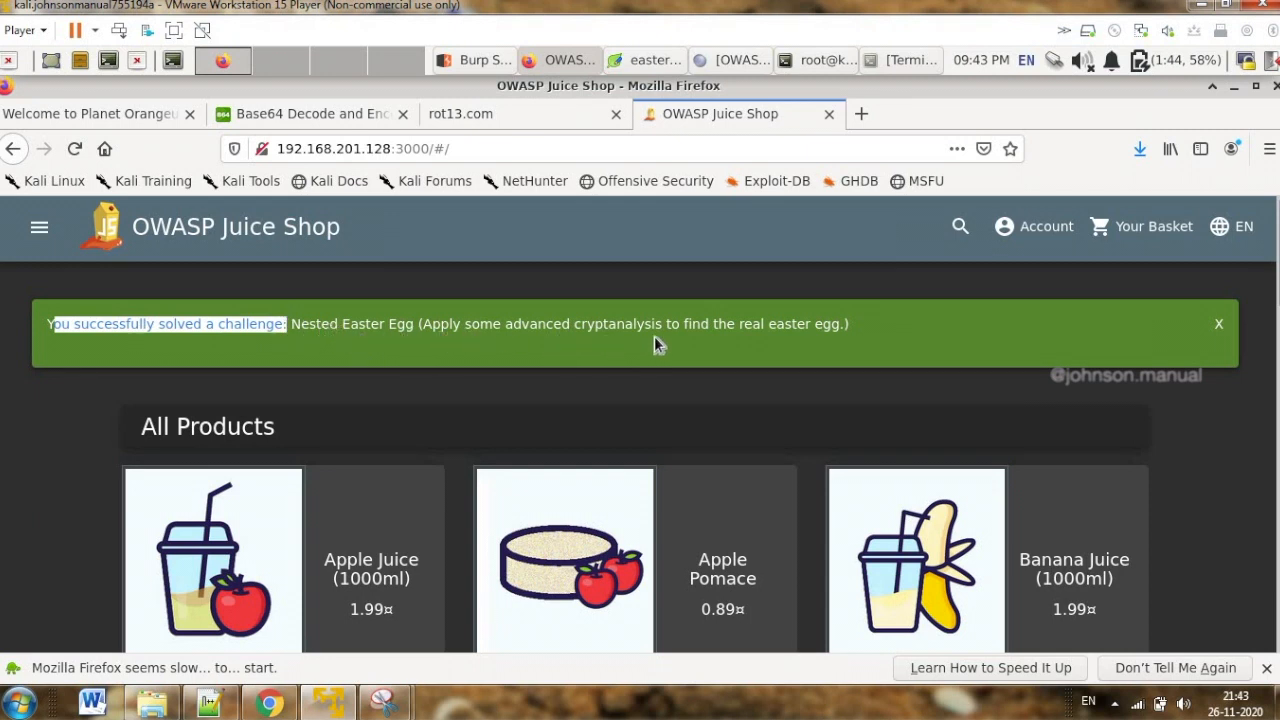
{"action": "left_click", "coordinate": [755, 340]}
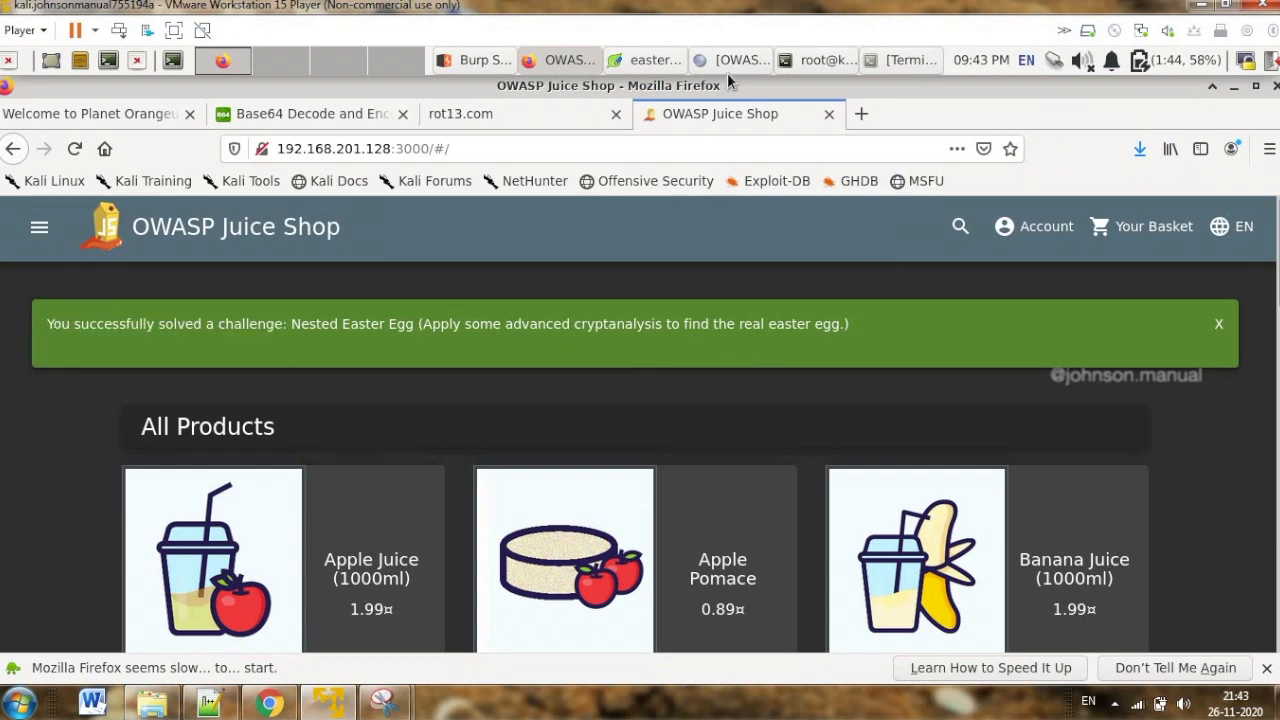
Review the ROT13 and Base64 decoder pages, return to the Planet Orangeuze page, and minimize the browser window
{"action": "left_click", "coordinate": [478, 116]}
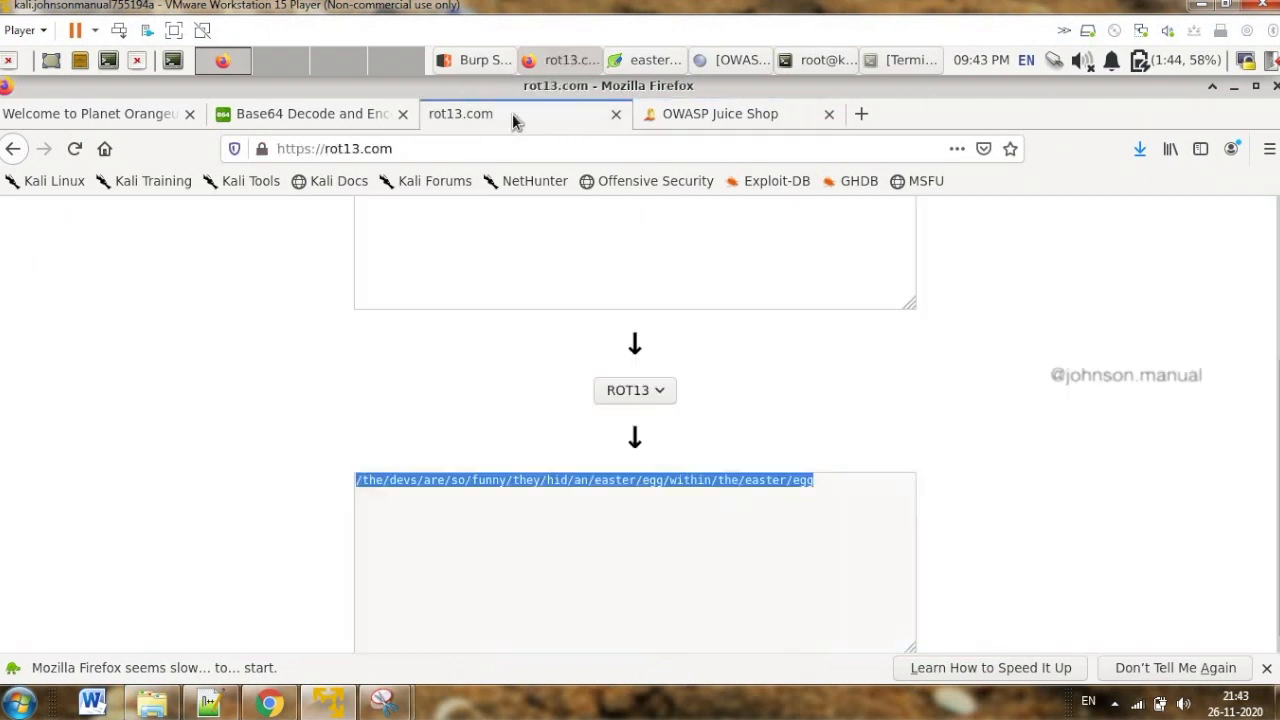
{"action": "left_click", "coordinate": [271, 118]}
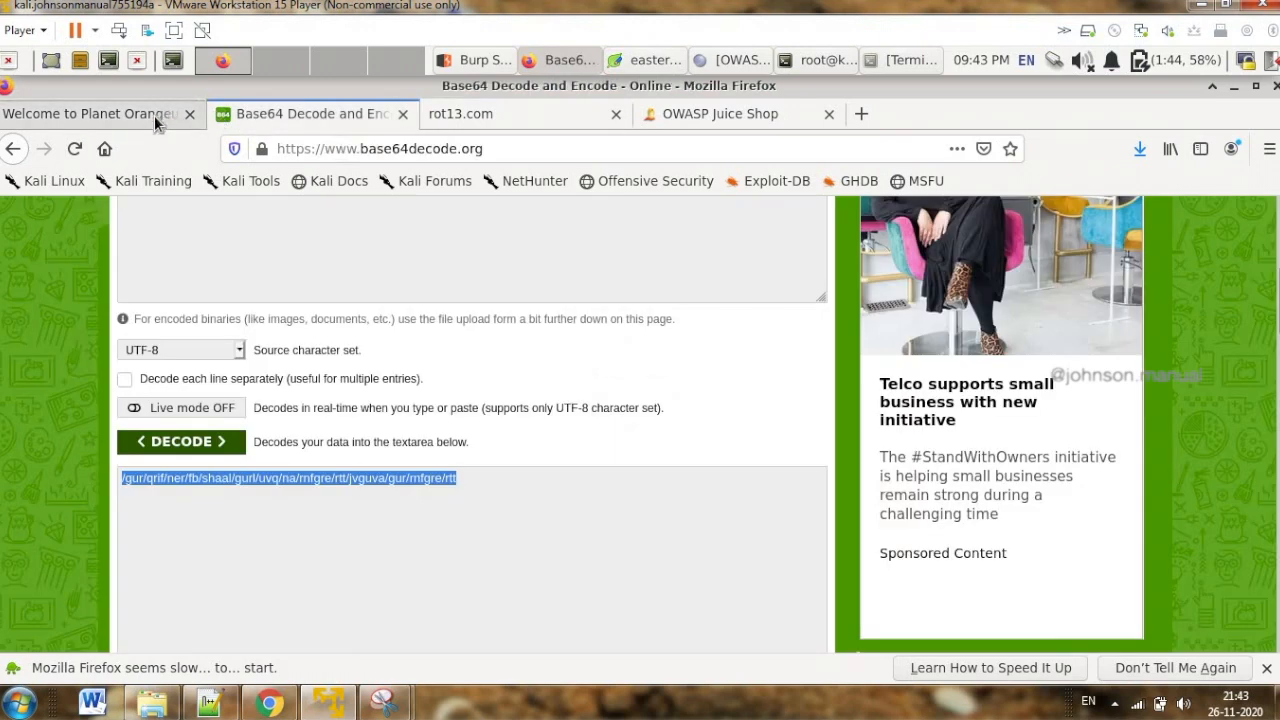
{"action": "left_click", "coordinate": [154, 115]}
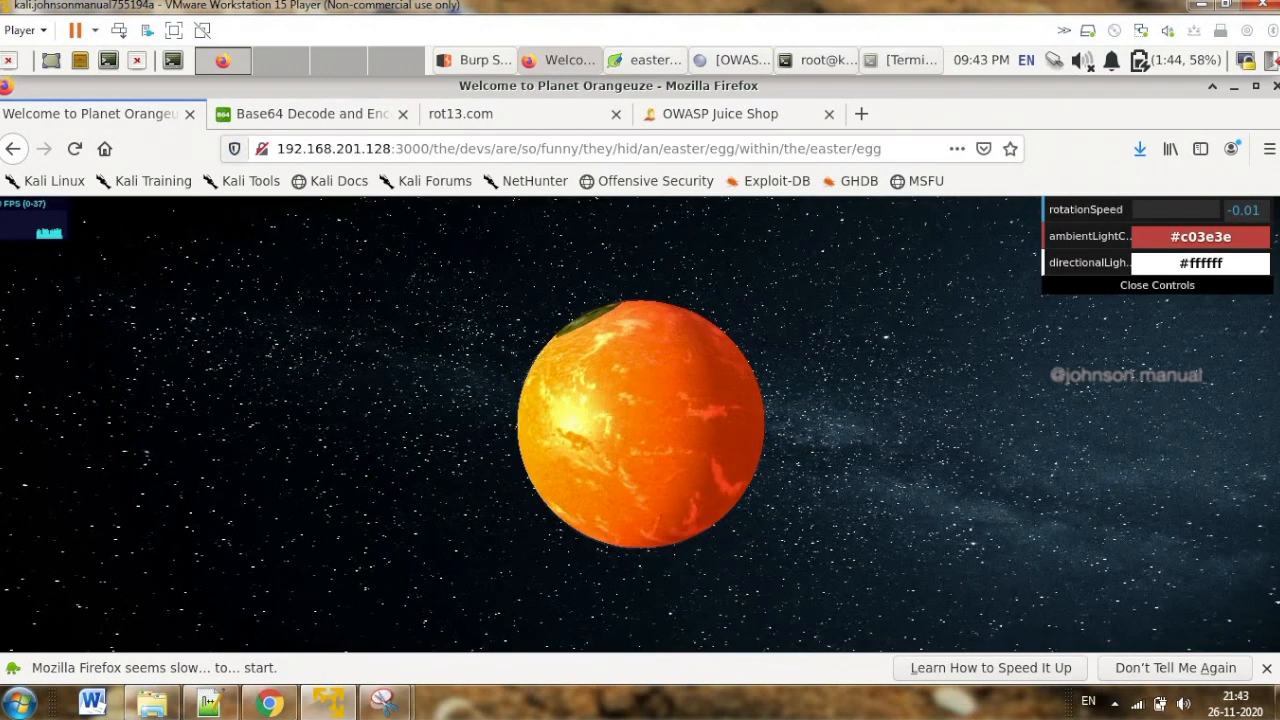
{"action": "left_click", "coordinate": [1235, 88]}
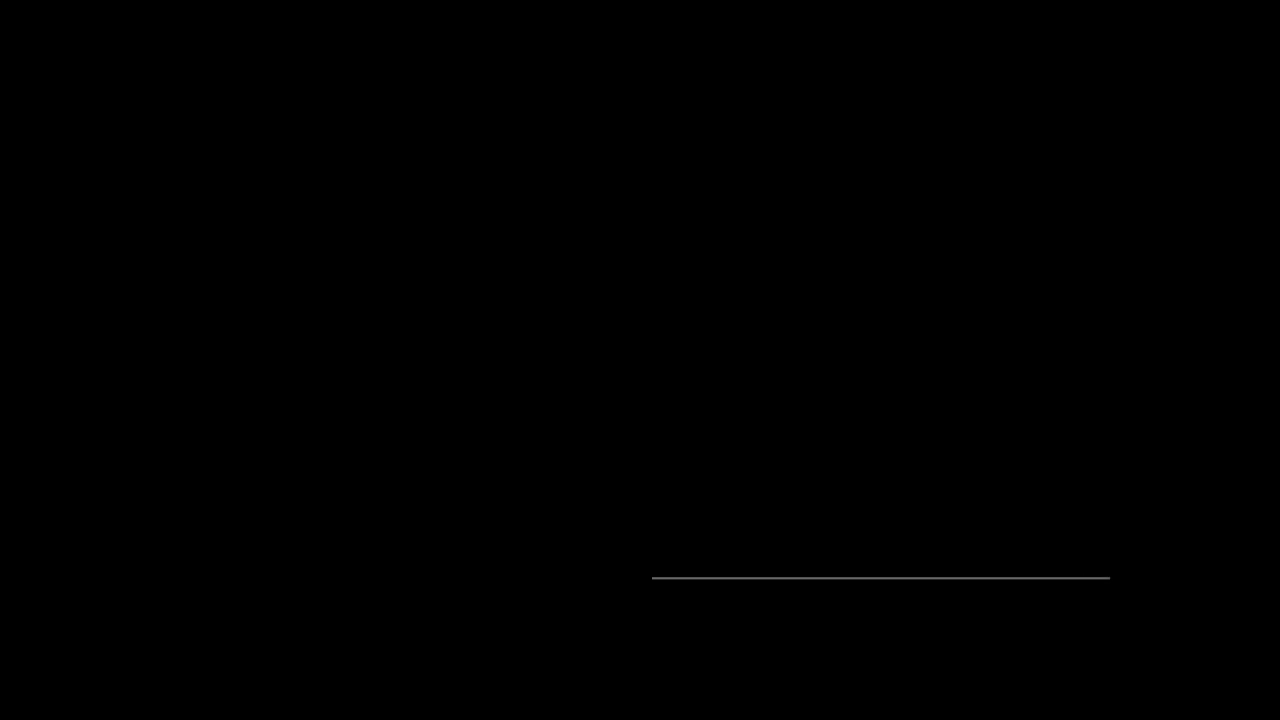